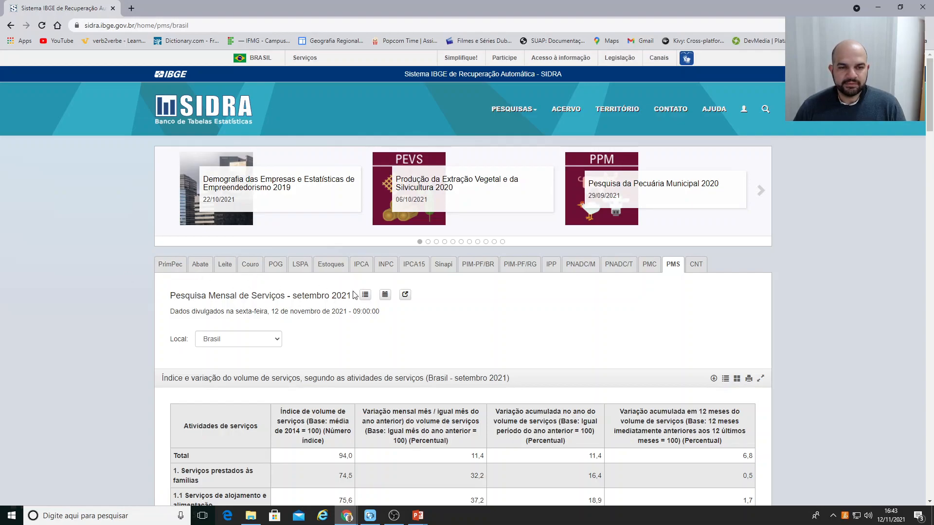
- Open the IPCA indicator page and look over its monthly and year-to-date variation table for Brasil
left_click(362, 265)
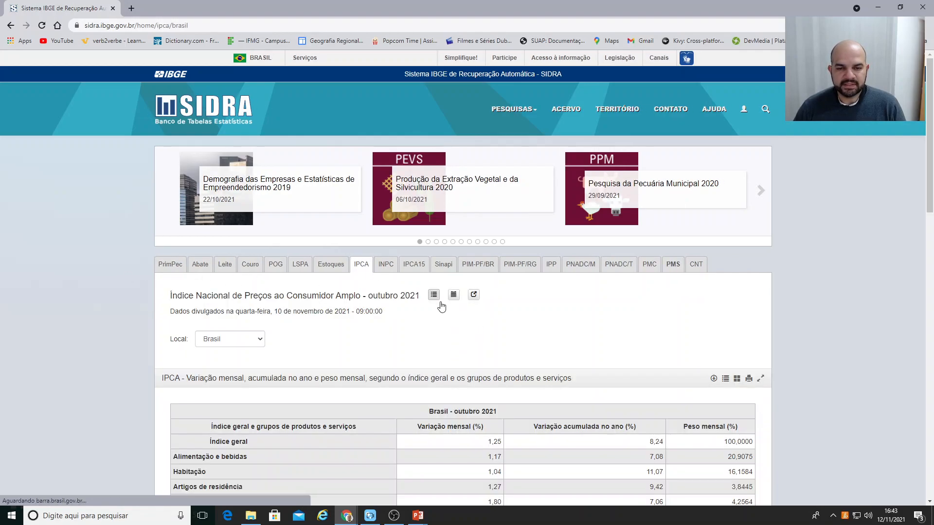
scroll(353, 280, "down", 2)
scroll(353, 281, "down", 2)
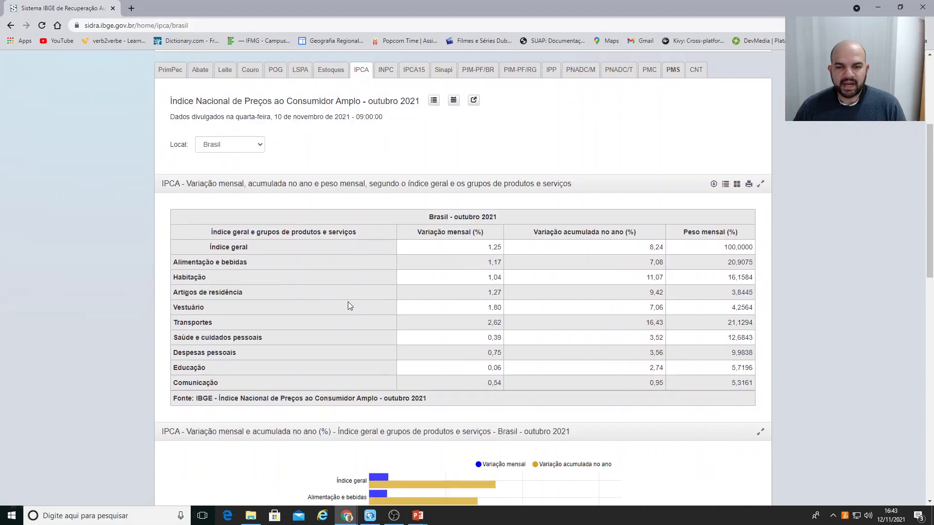
scroll(348, 304, "up", 3)
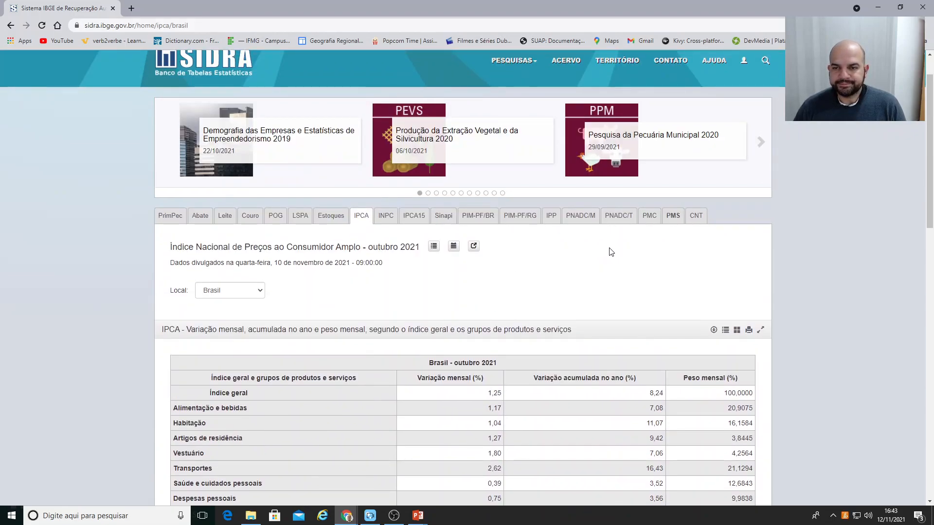
- Open the PNADC/T quarterly survey page and look over its table of selected labour indicators for Brasil
left_click(621, 215)
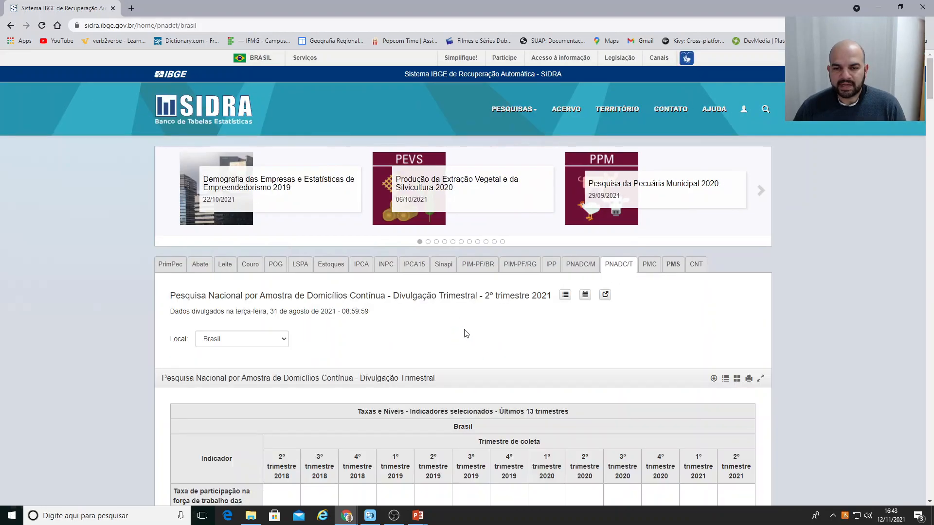
scroll(345, 340, "down", 6)
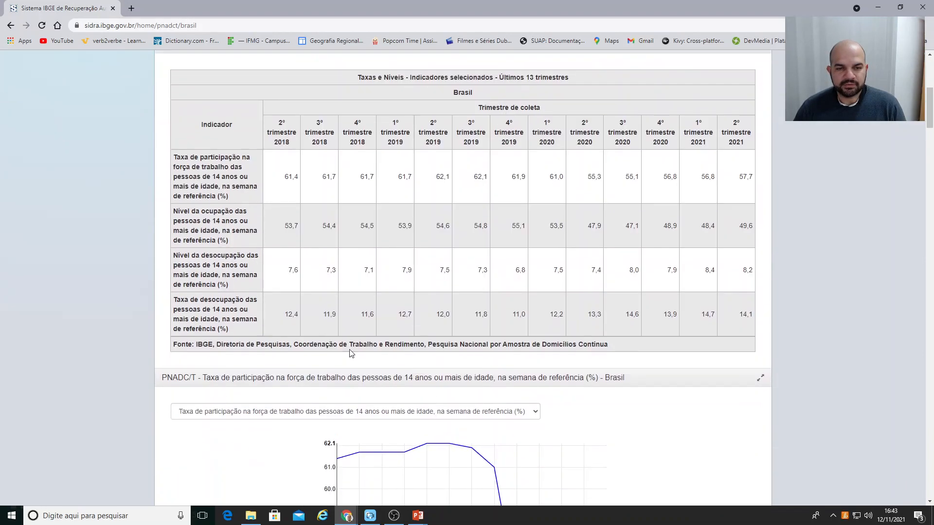
scroll(350, 355, "up", 6)
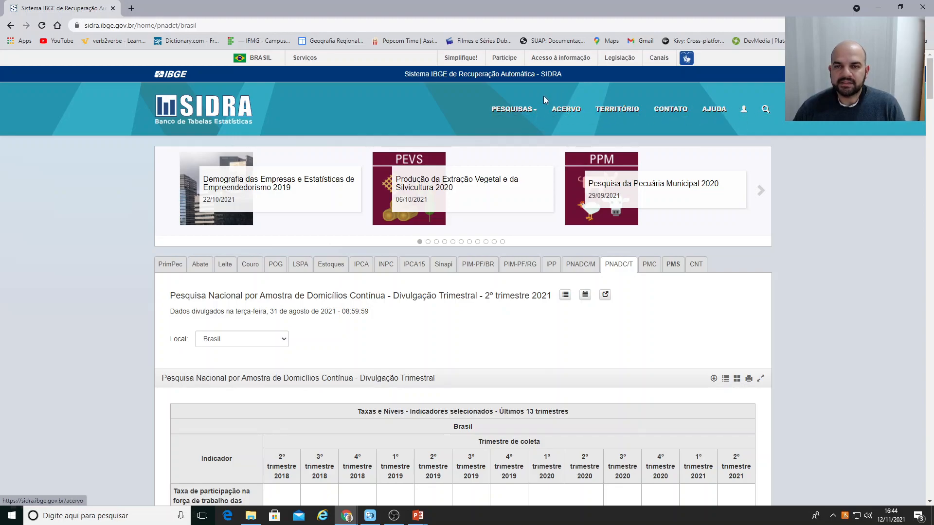
- Browse the surveys listed under População and open the Censo Demográfico
left_click(531, 114)
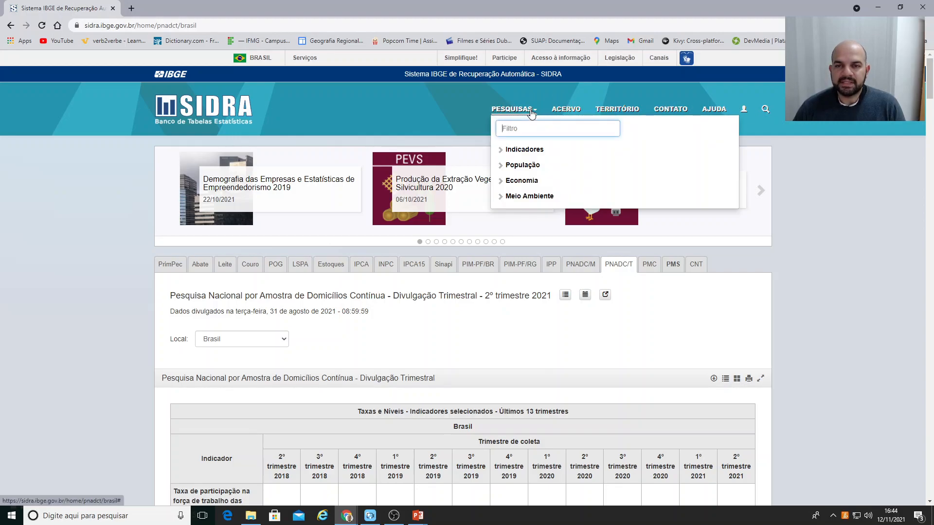
left_click(521, 166)
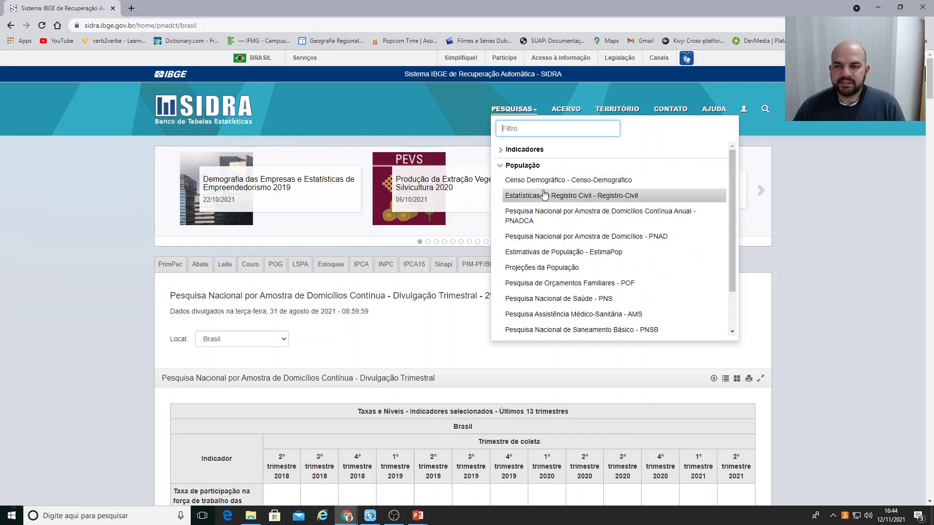
scroll(542, 221, "down", 1)
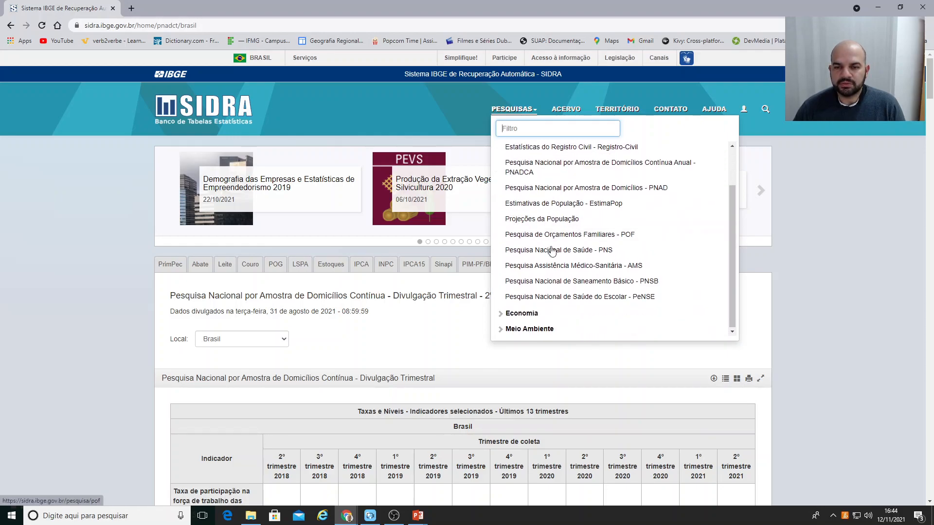
scroll(554, 253, "up", 1)
scroll(553, 199, "down", 1)
scroll(553, 213, "down", 1)
scroll(535, 228, "up", 2)
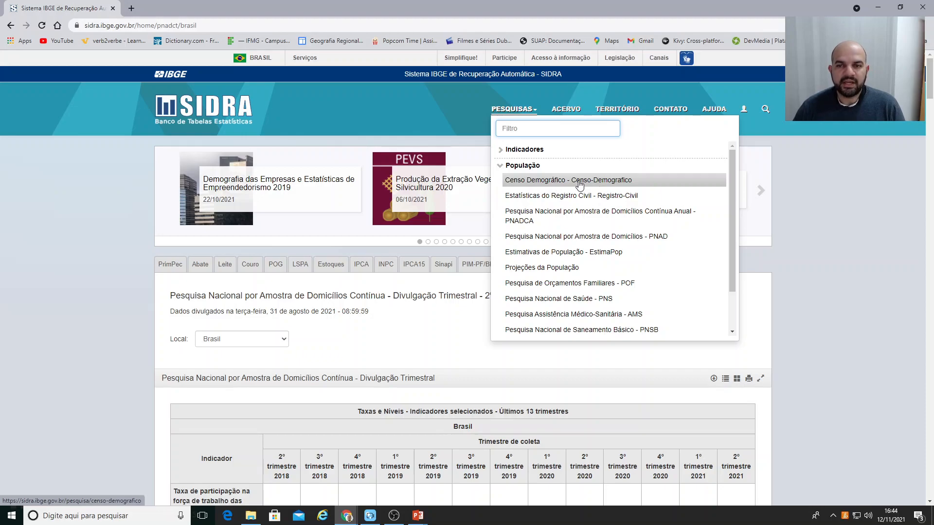
left_click(550, 185)
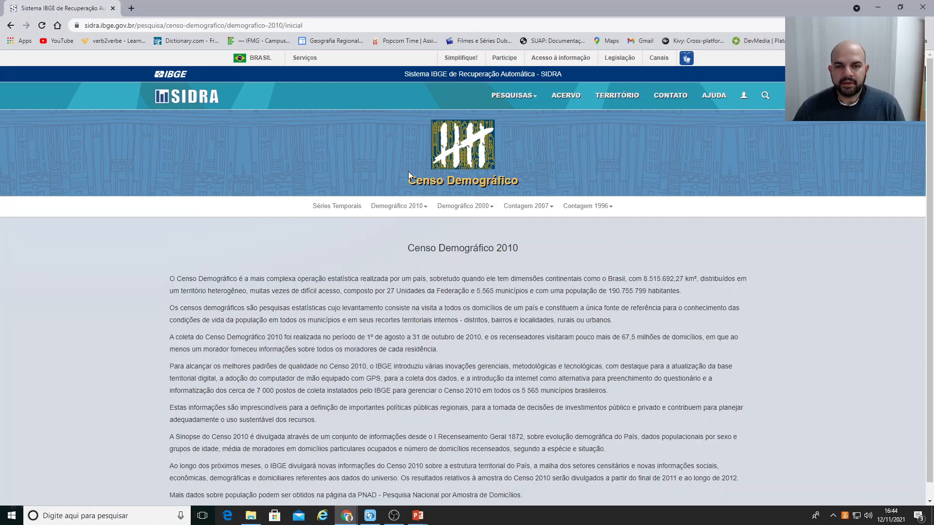
- Open the 2010 census universe results for Características da População e dos Domicílios
scroll(338, 241, "down", 1)
scroll(347, 234, "up", 1)
scroll(343, 258, "down", 1)
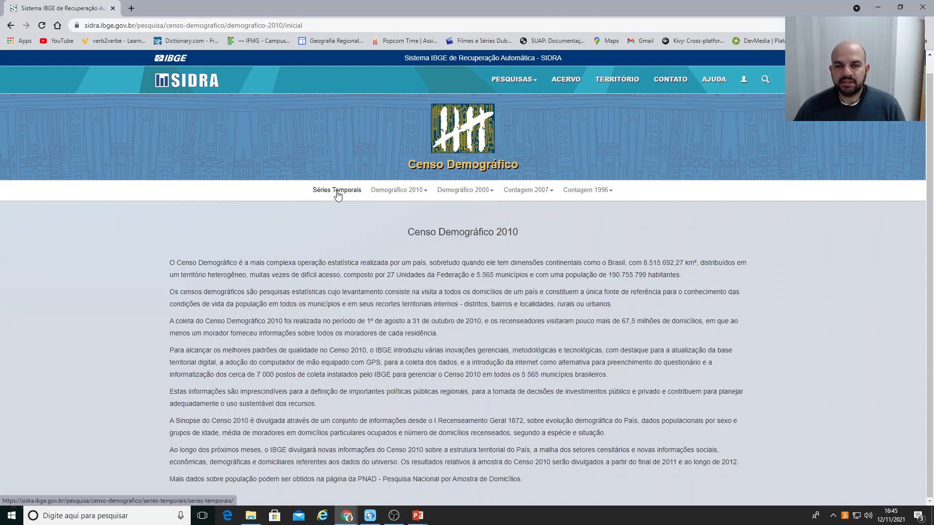
left_click(422, 193)
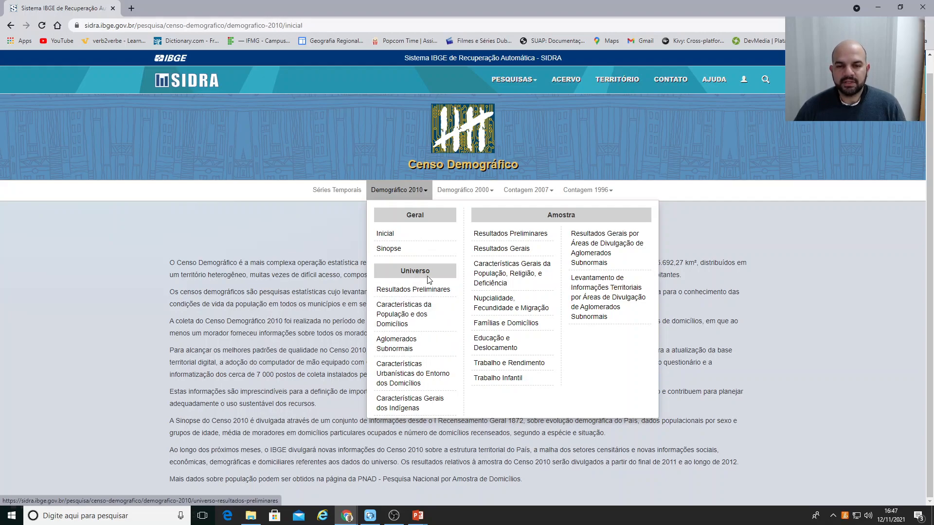
left_click(393, 309)
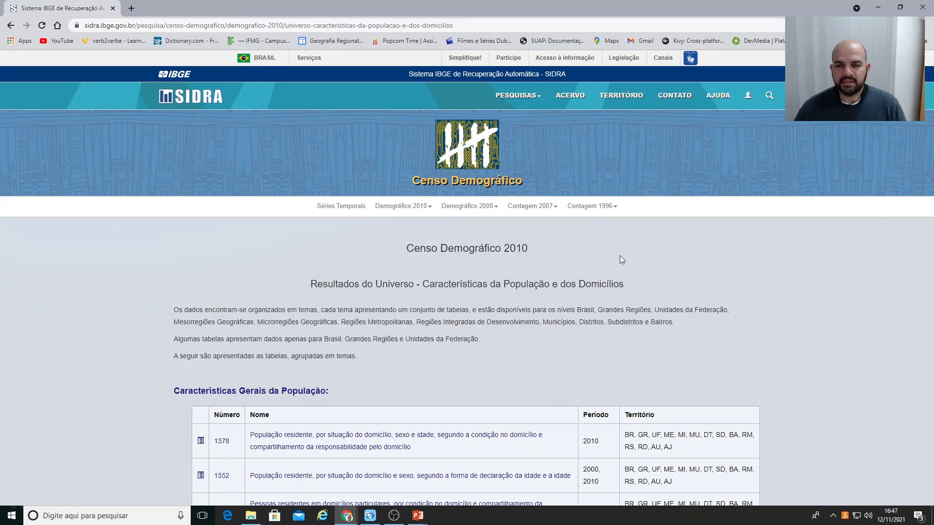
- Examine the census tables grouped by theme, from Características Gerais da População through Trabalho e Rendimento
scroll(620, 256, "down", 2)
scroll(619, 255, "up", 1)
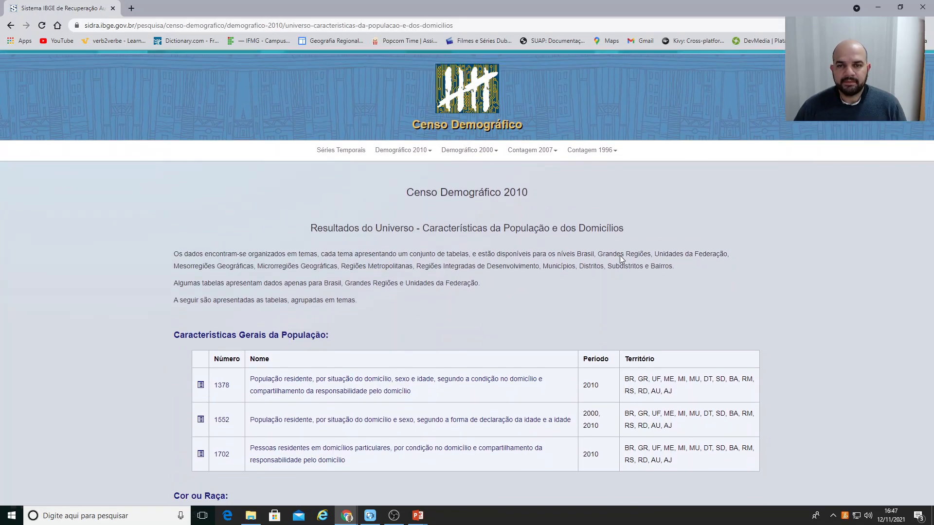
scroll(620, 255, "down", 2)
scroll(132, 228, "down", 5)
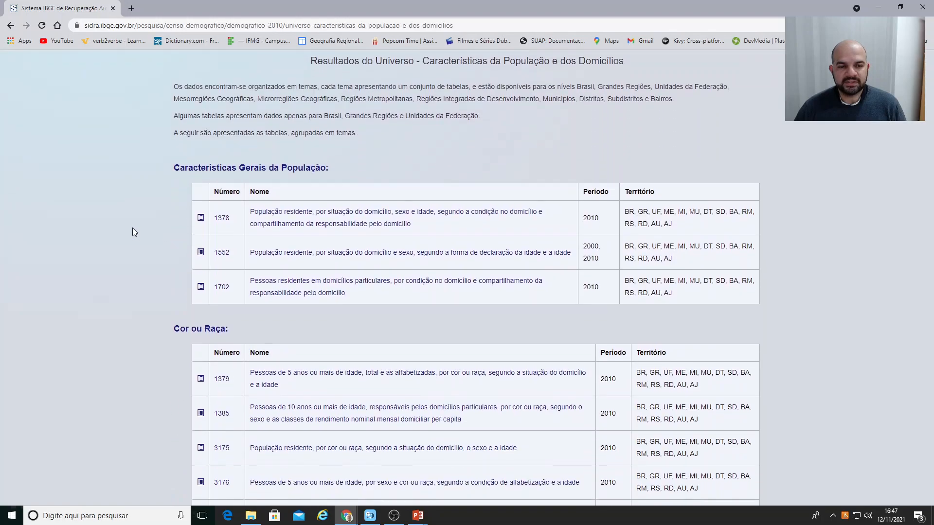
scroll(134, 222, "up", 6)
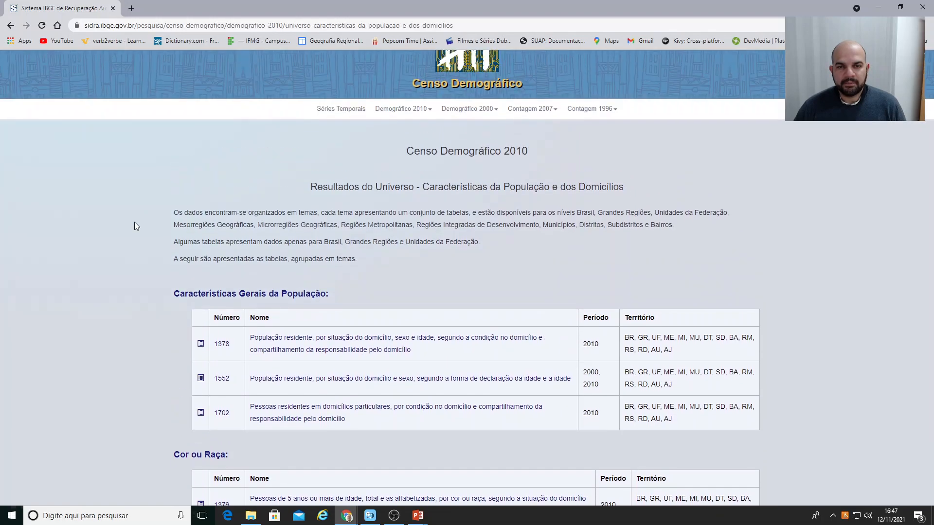
scroll(134, 222, "down", 1)
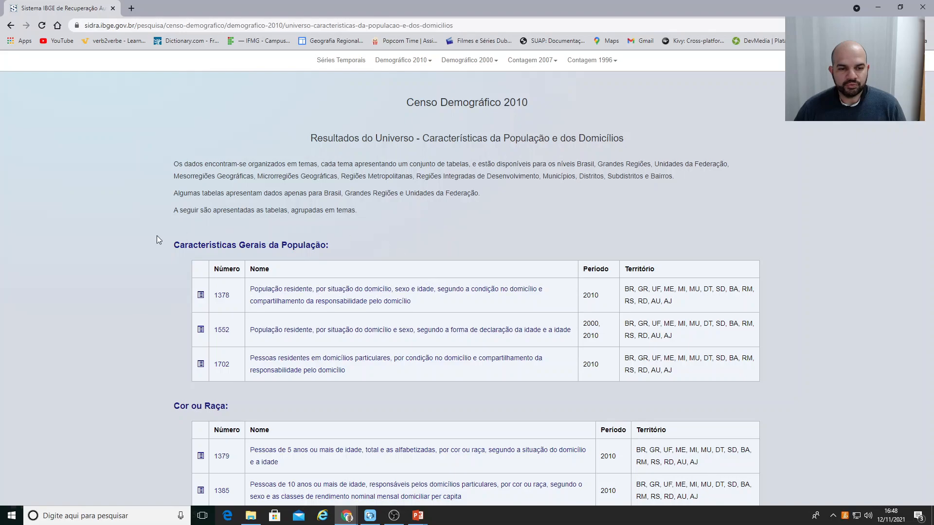
scroll(156, 235, "down", 1)
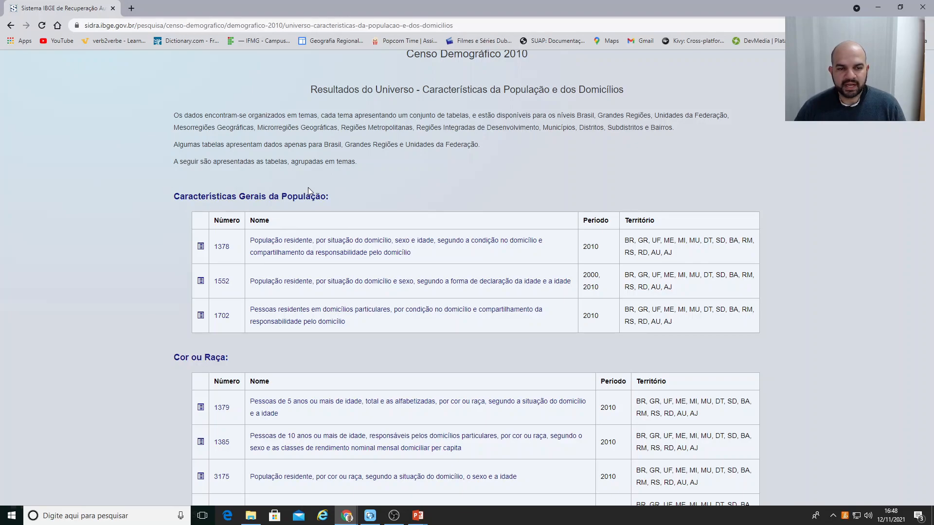
scroll(307, 188, "down", 4)
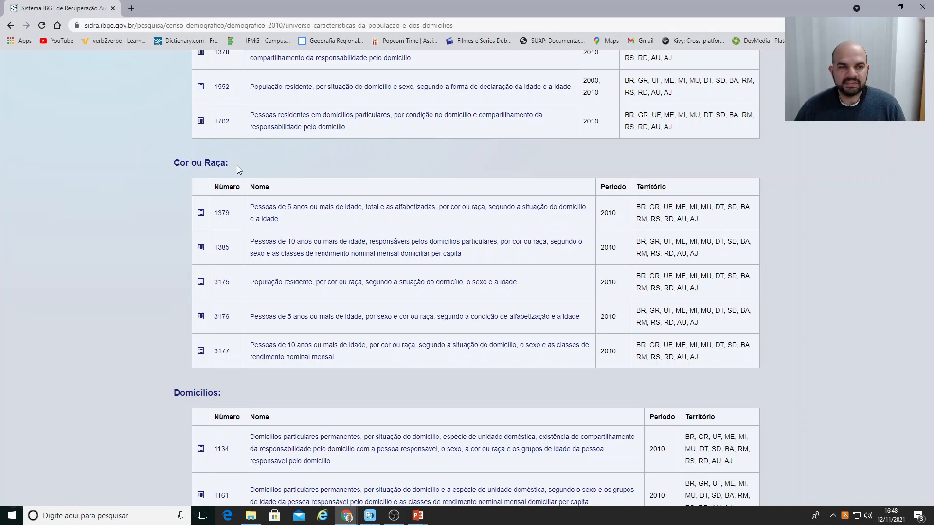
scroll(275, 165, "down", 4)
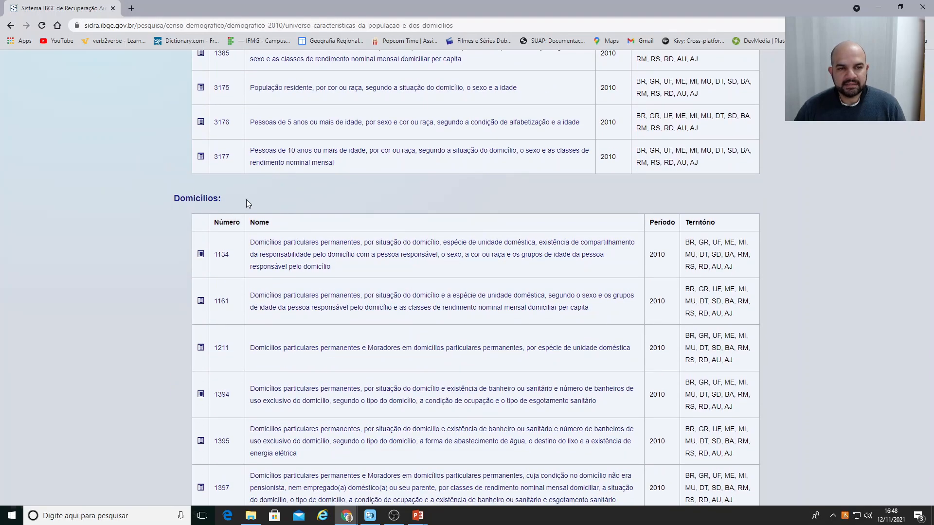
scroll(244, 200, "down", 14)
scroll(258, 209, "down", 8)
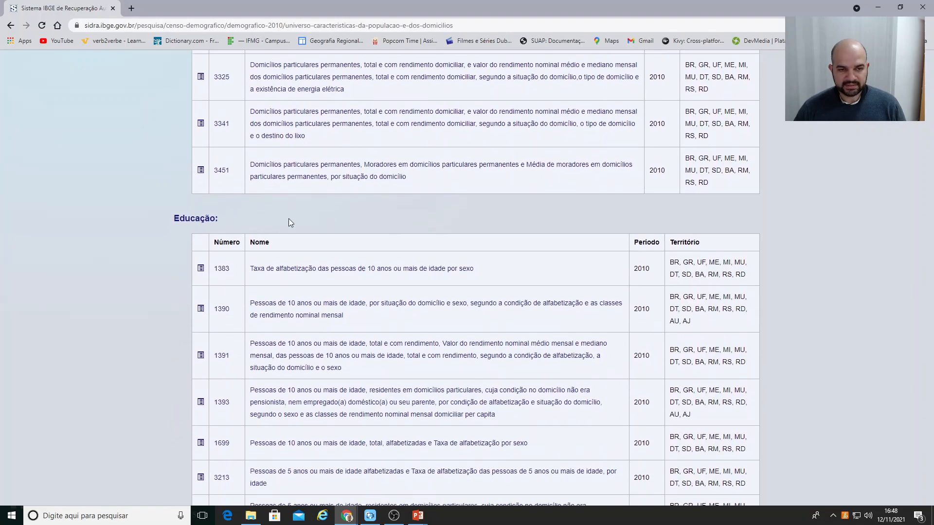
scroll(288, 218, "down", 10)
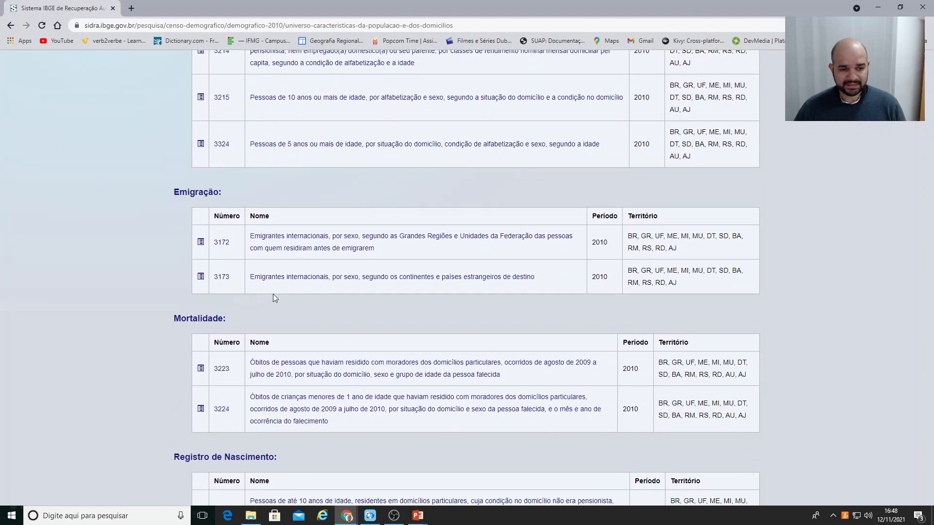
scroll(271, 297, "down", 9)
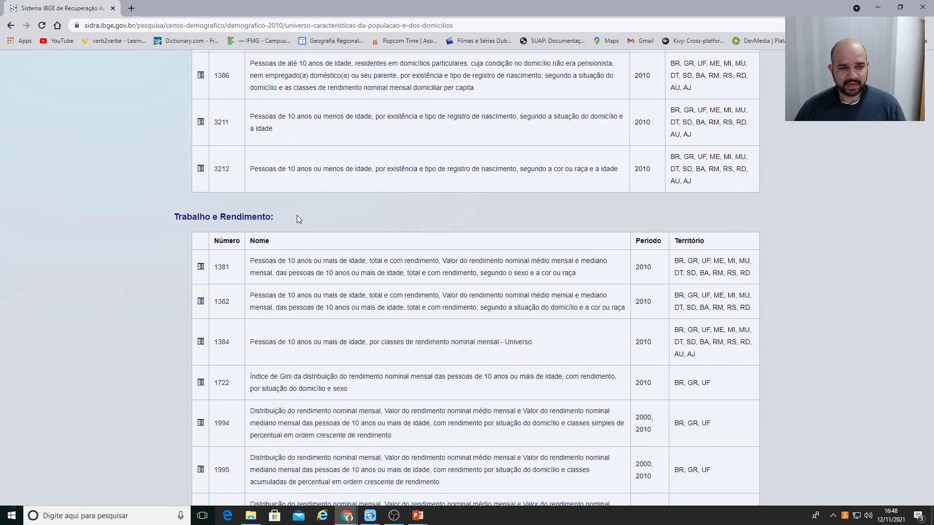
scroll(296, 215, "down", 20)
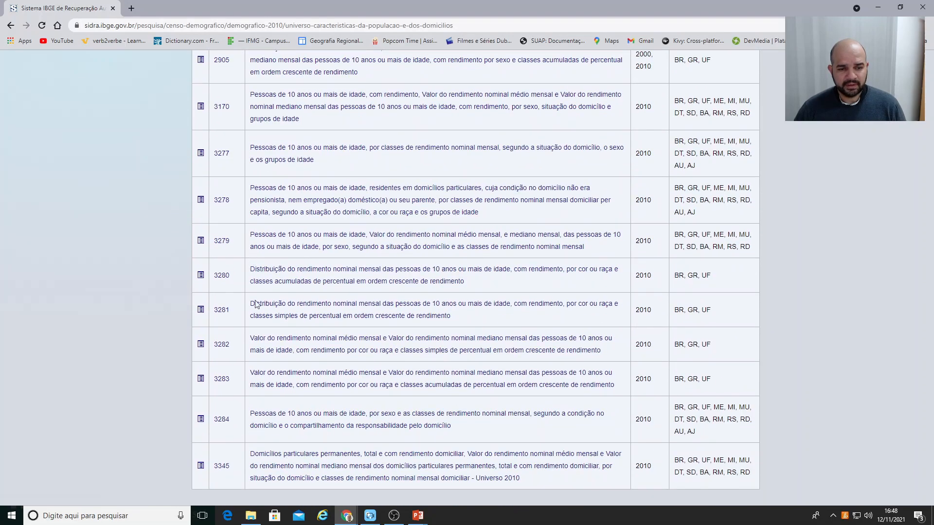
- Open table 1552 on resident population by household situation, sex and age under Características Gerais da População, and dismiss the help tip
scroll(364, 302, "up", 20)
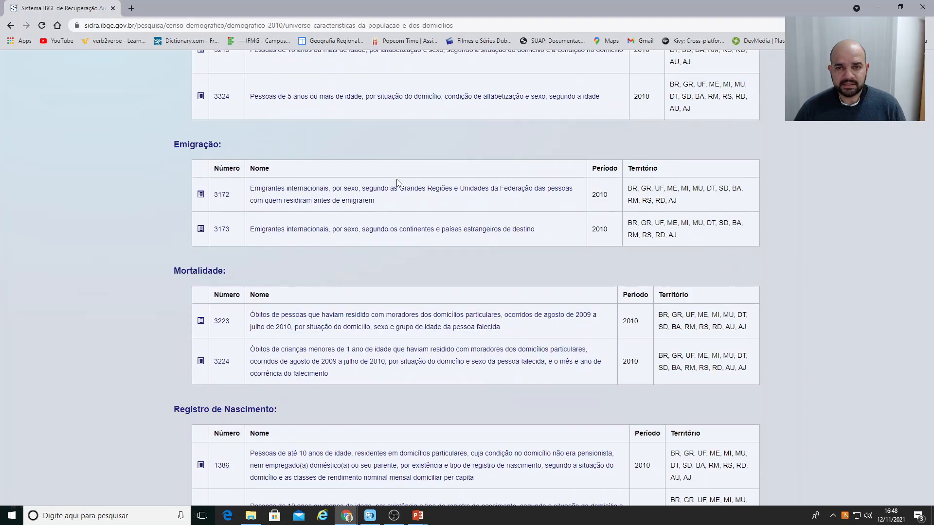
scroll(397, 190, "up", 20)
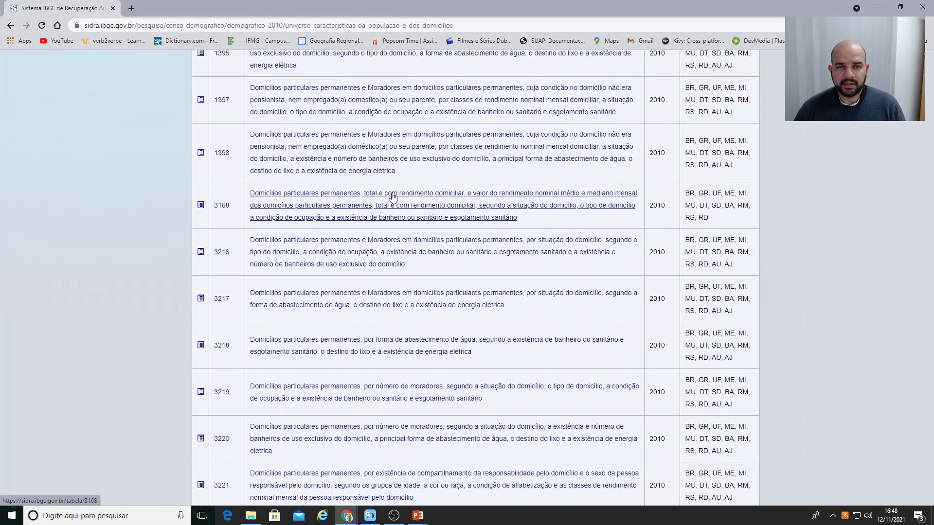
scroll(397, 202, "up", 11)
scroll(408, 229, "down", 2)
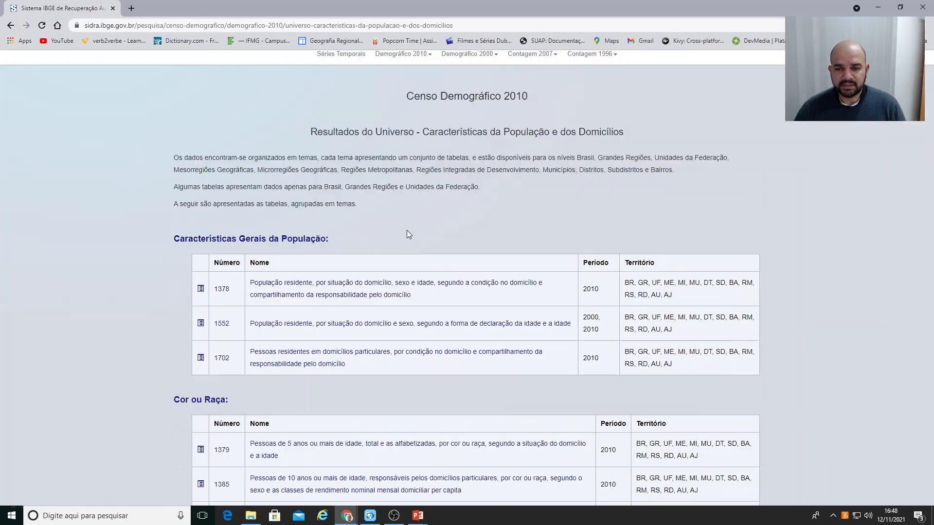
scroll(177, 221, "down", 1)
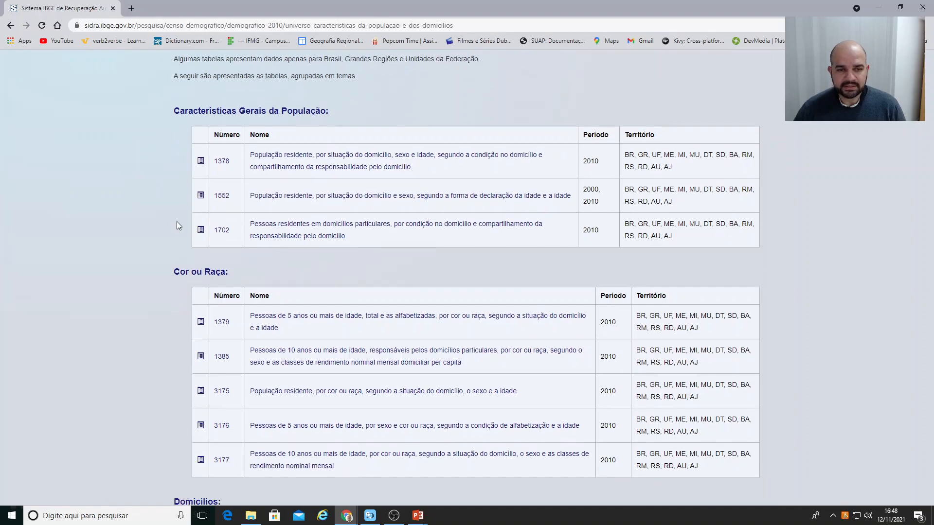
scroll(179, 217, "up", 1)
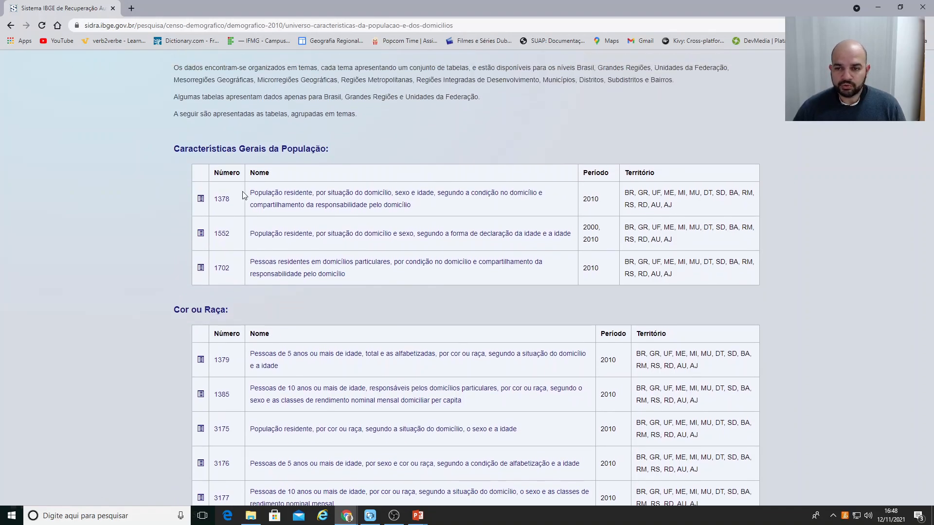
scroll(603, 205, "down", 5)
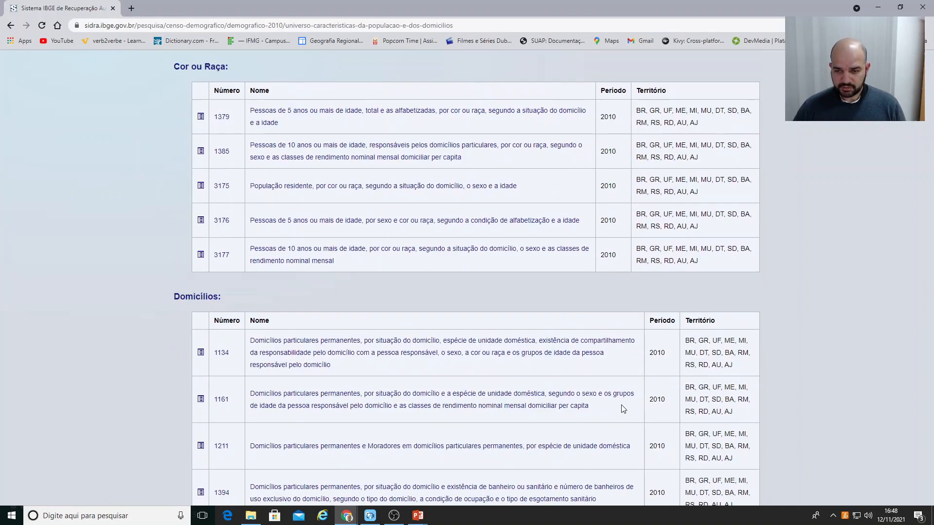
scroll(623, 340, "up", 4)
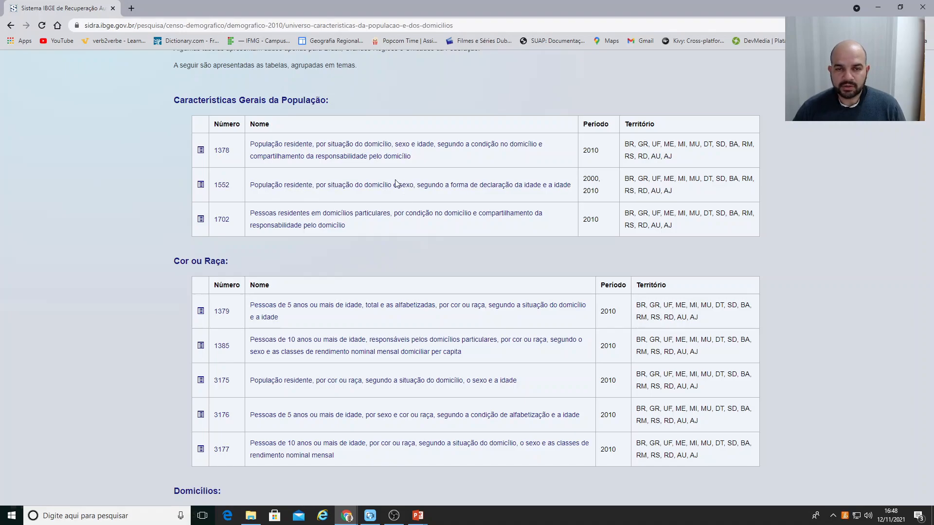
left_click(367, 186)
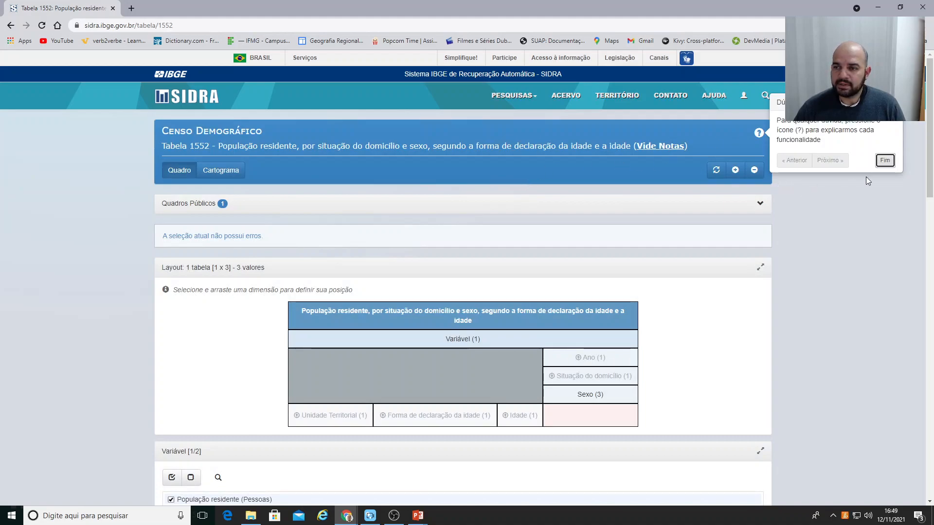
left_click(884, 160)
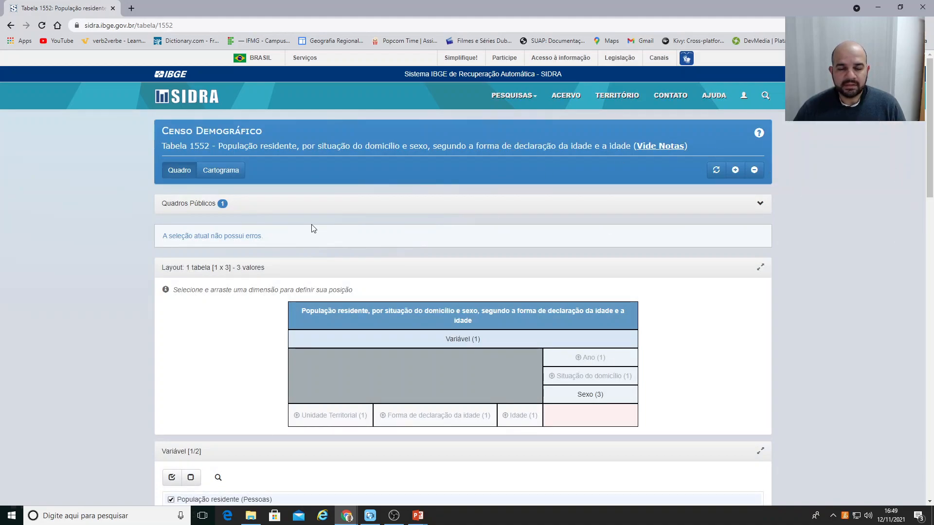
scroll(286, 234, "down", 2)
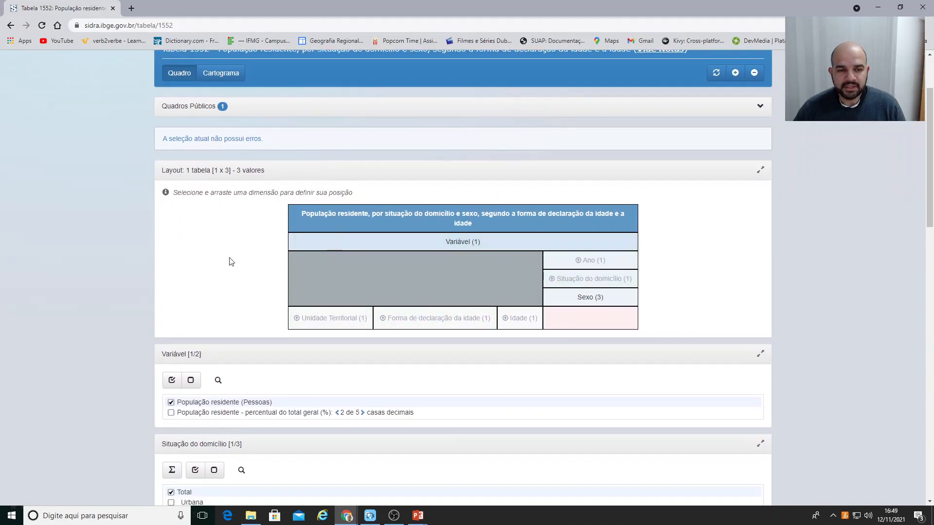
- Examine table 1552's title, layout preview and the options under Variável and Situação do domicílio
scroll(355, 179, "up", 2)
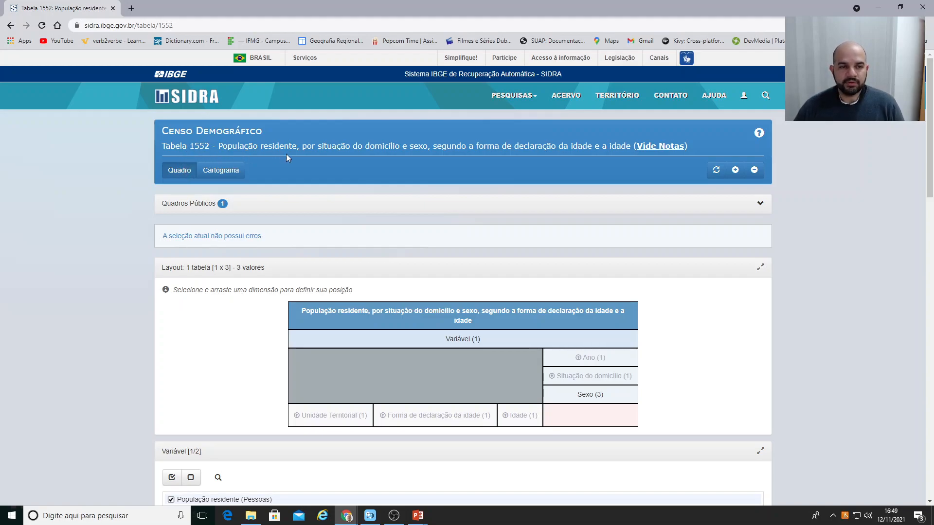
scroll(293, 150, "down", 3)
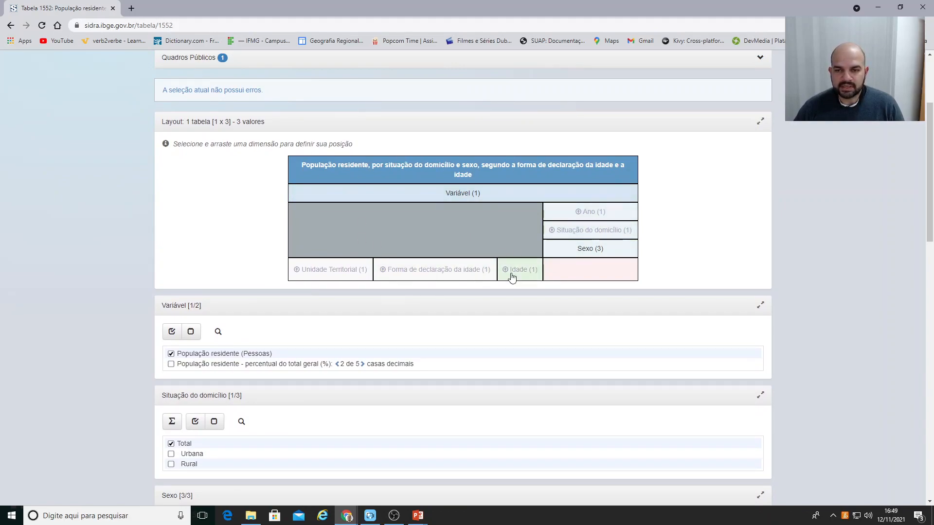
scroll(226, 200, "down", 1)
scroll(225, 200, "up", 1)
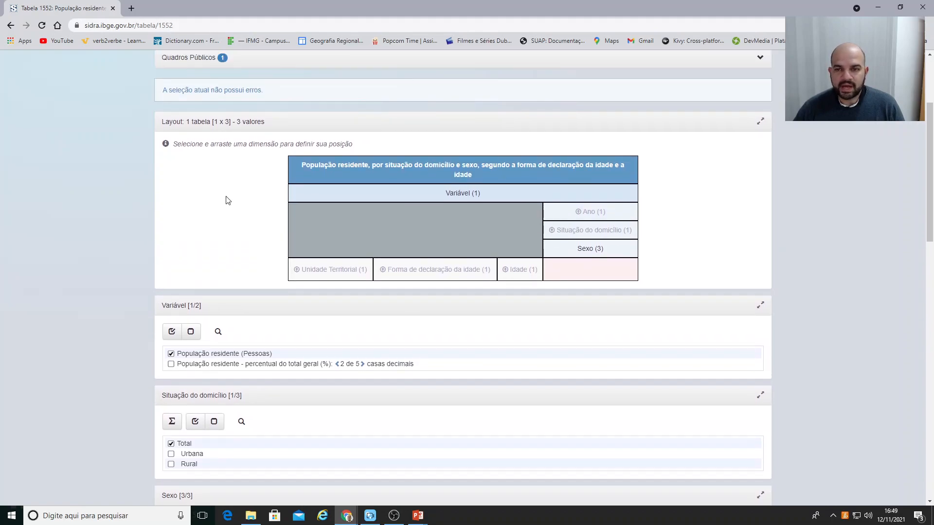
scroll(230, 203, "down", 3)
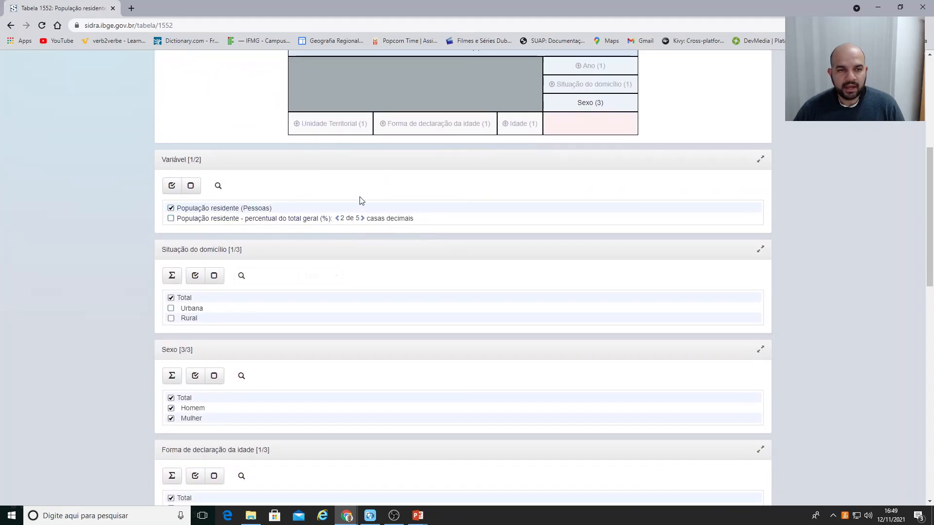
scroll(335, 199, "down", 1)
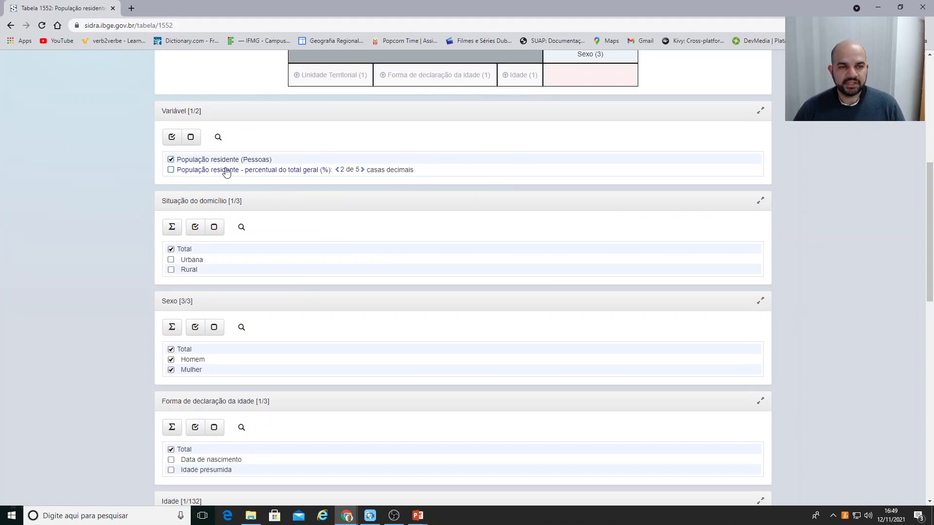
scroll(103, 165, "down", 1)
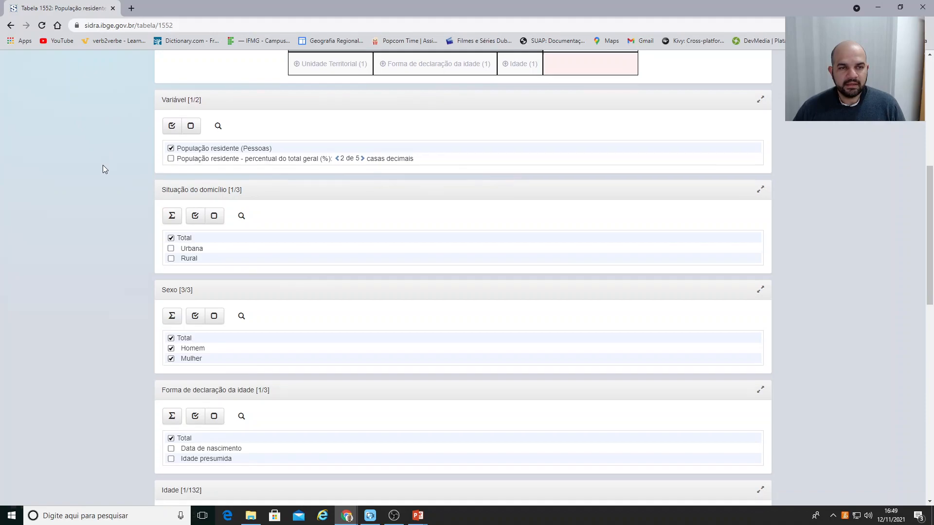
scroll(103, 165, "up", 1)
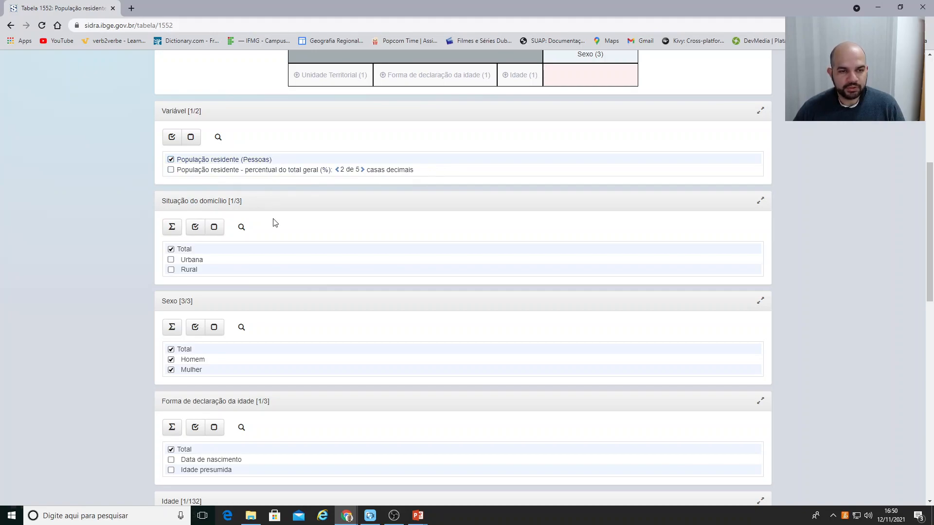
scroll(274, 223, "down", 1)
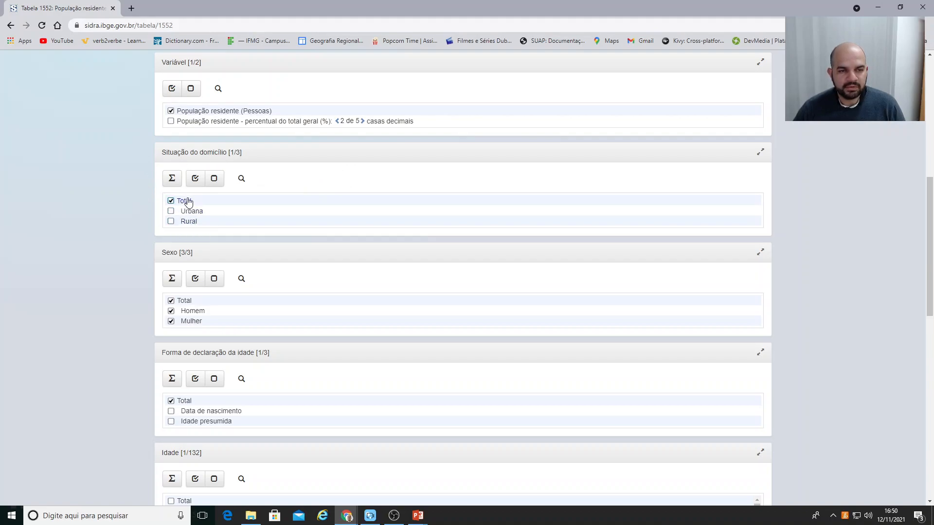
- Examine the options under Sexo, Forma de declaração da idade, Idade, Ano and Unidade Territorial
scroll(267, 201, "down", 3)
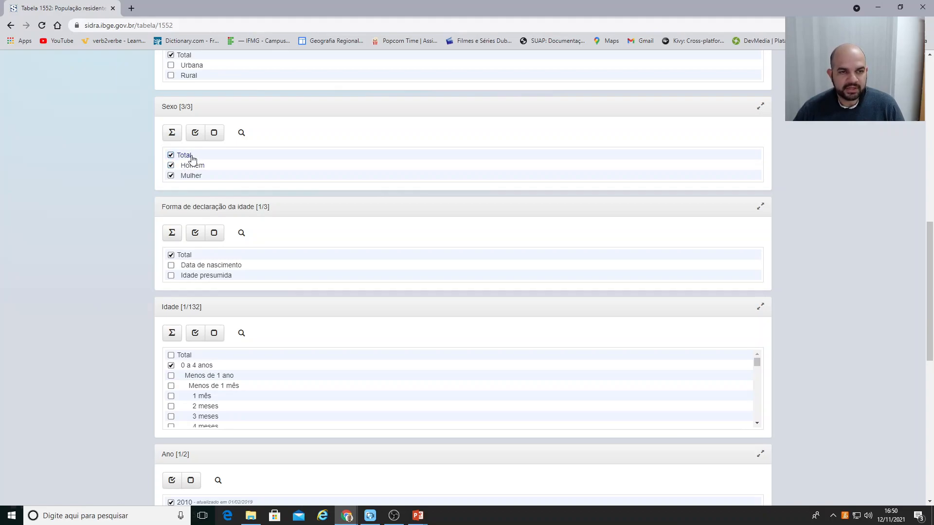
scroll(287, 218, "down", 1)
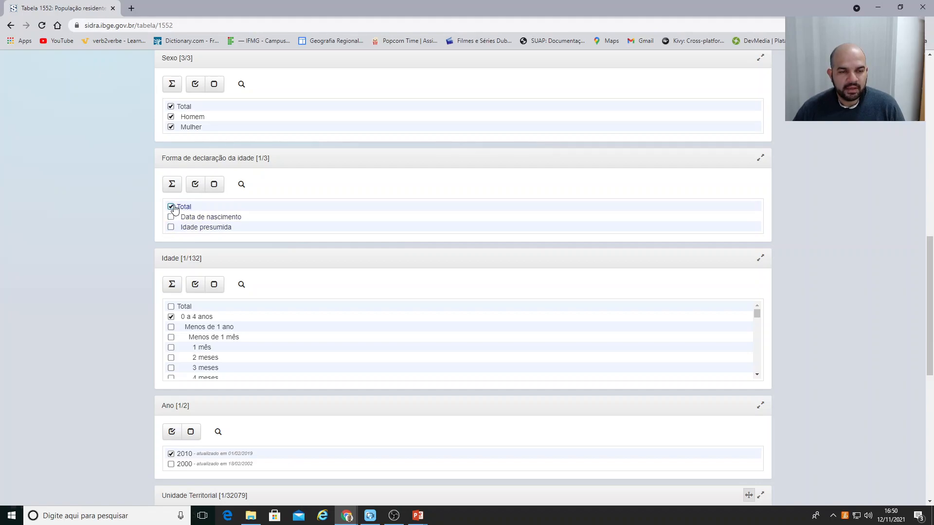
scroll(287, 185, "down", 2)
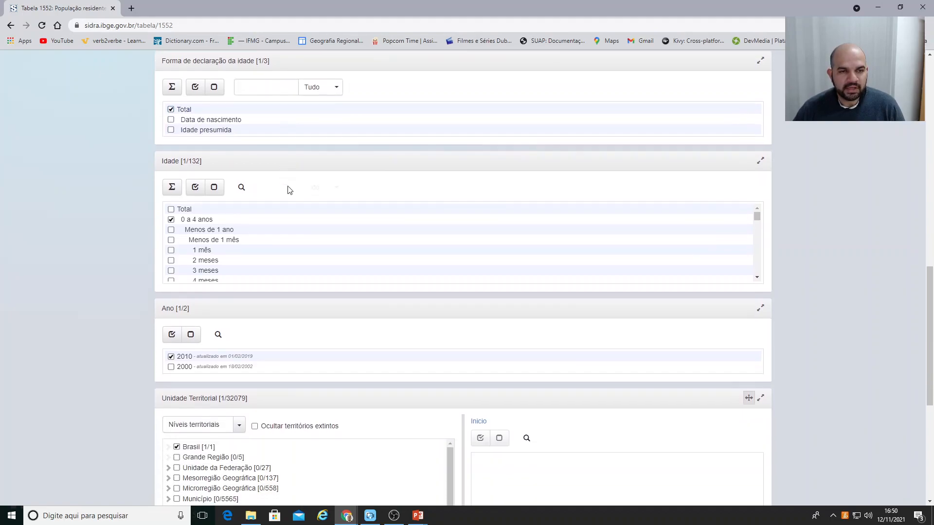
scroll(241, 238, "down", 2)
scroll(242, 238, "up", 2)
scroll(242, 236, "up", 1)
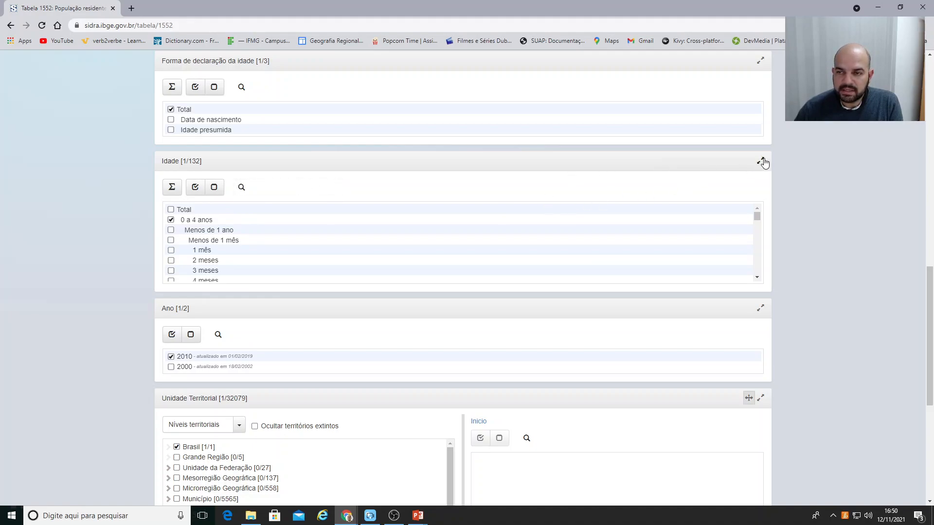
scroll(337, 242, "down", 10)
scroll(314, 241, "up", 12)
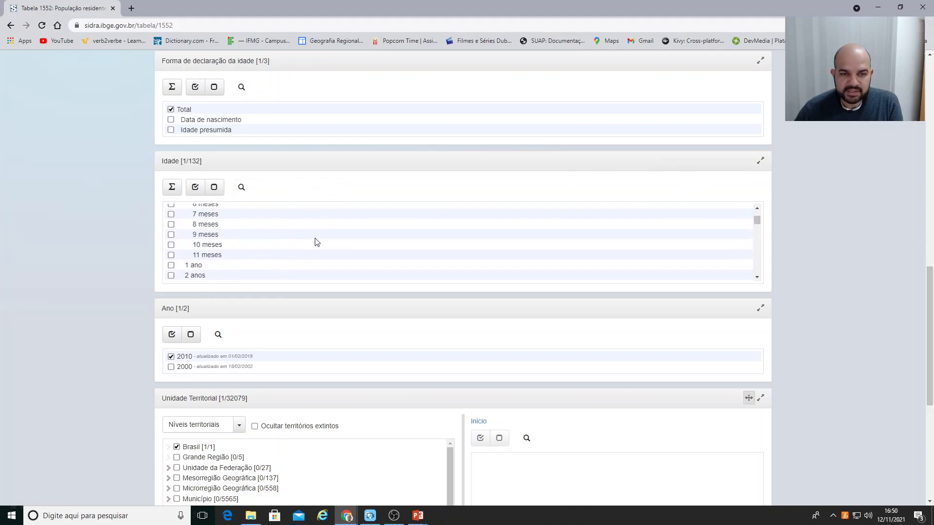
scroll(546, 233, "up", 6)
scroll(577, 285, "down", 5)
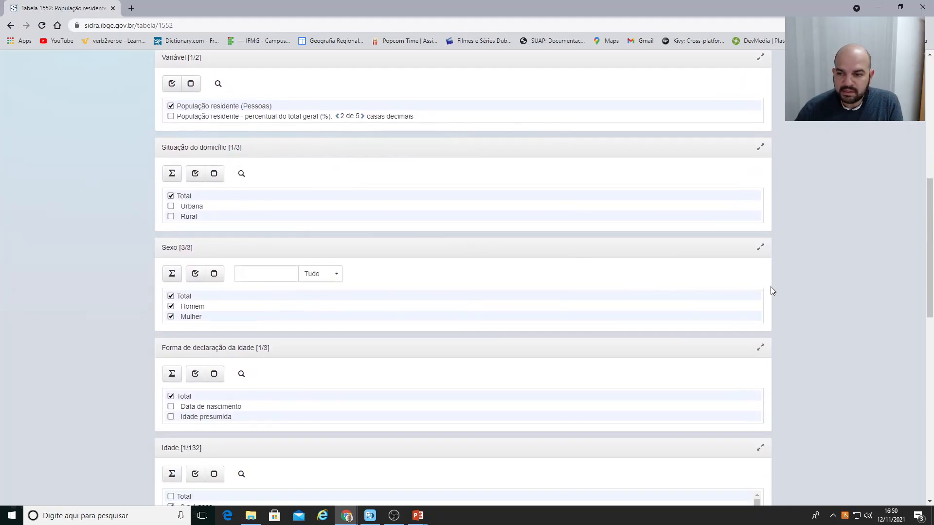
scroll(814, 296, "down", 2)
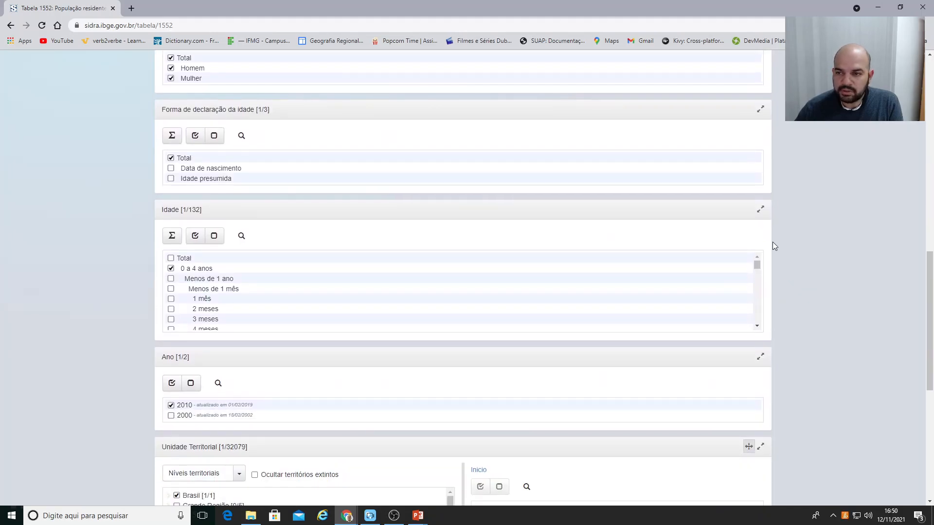
- Expand the Idade list to full view and toggle the 0 a 4 anos group off and back on
left_click(760, 212)
scroll(69, 220, "down", 11)
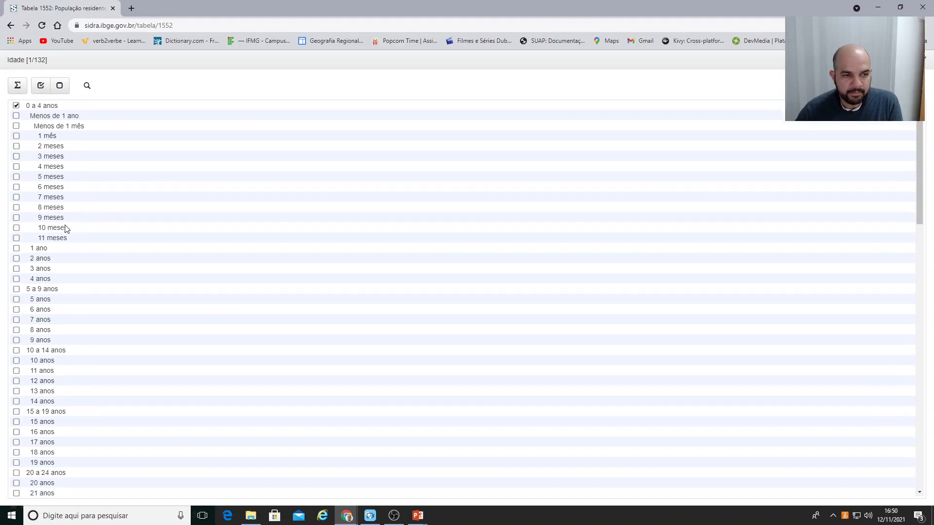
scroll(59, 243, "up", 7)
scroll(59, 215, "up", 4)
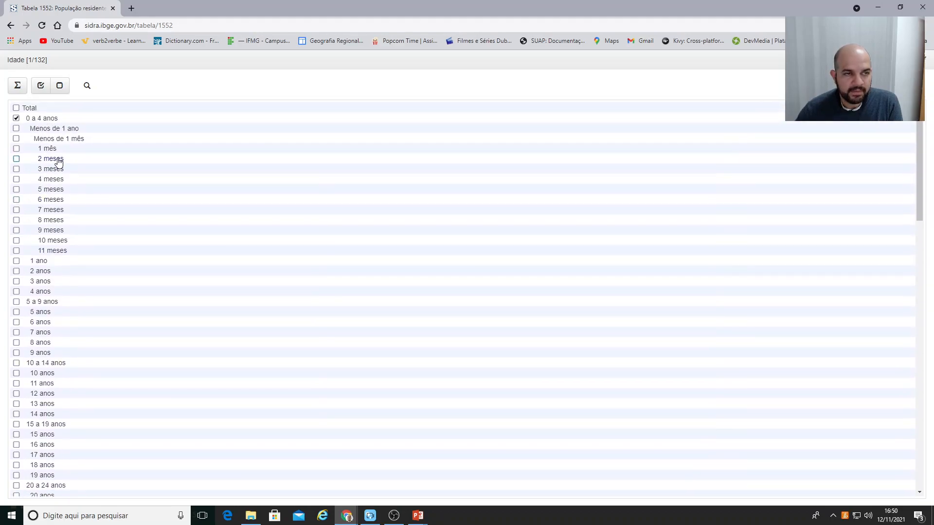
left_click(16, 118)
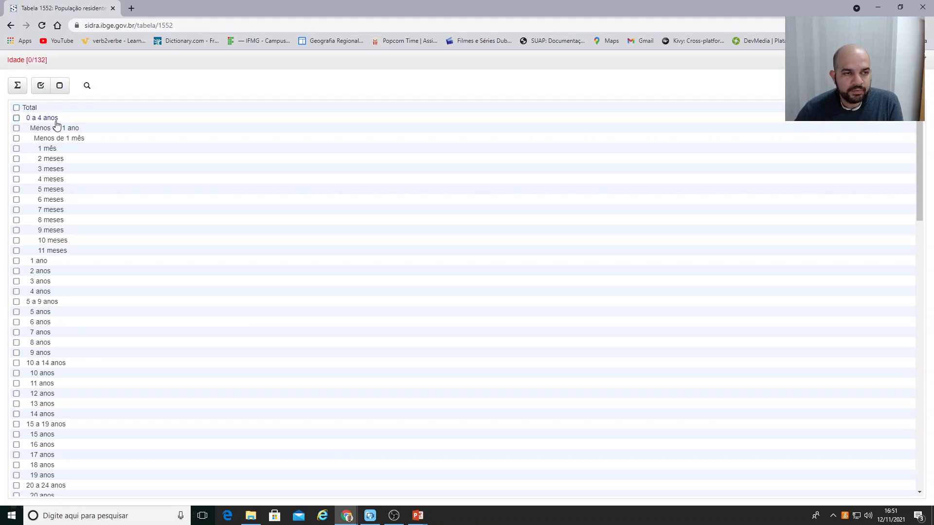
left_click(16, 119)
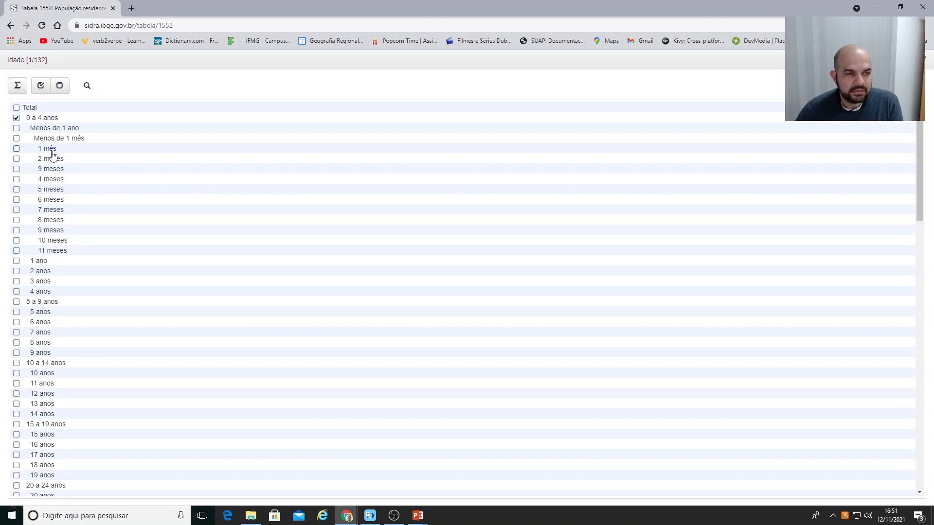
- Add the five-year age groups from 5 a 9 anos through 25 a 29 anos to the Idade selection
scroll(51, 158, "down", 1)
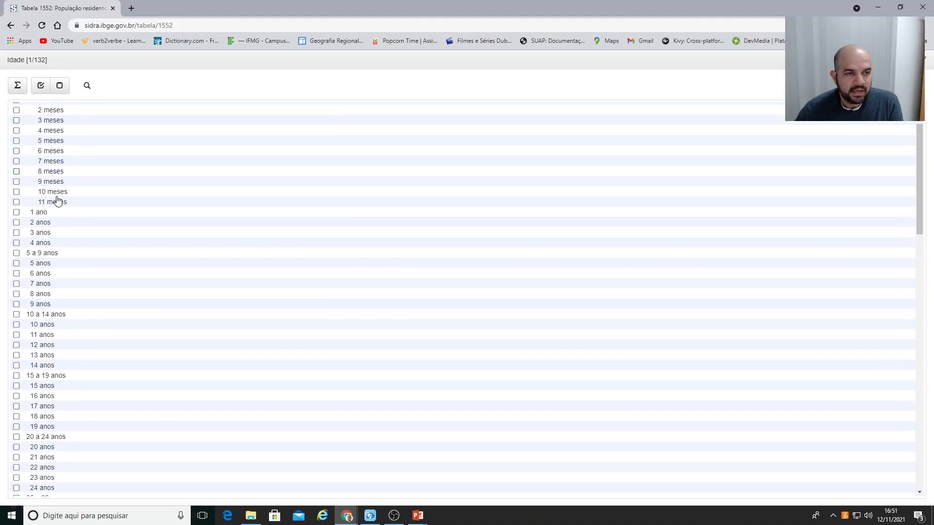
left_click(16, 253)
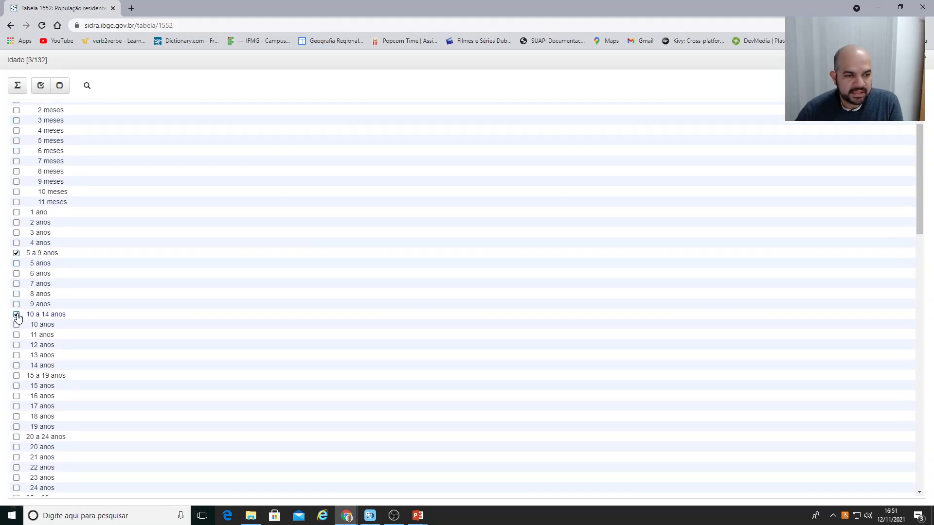
scroll(73, 323, "down", 2)
left_click(16, 279)
left_click(17, 340)
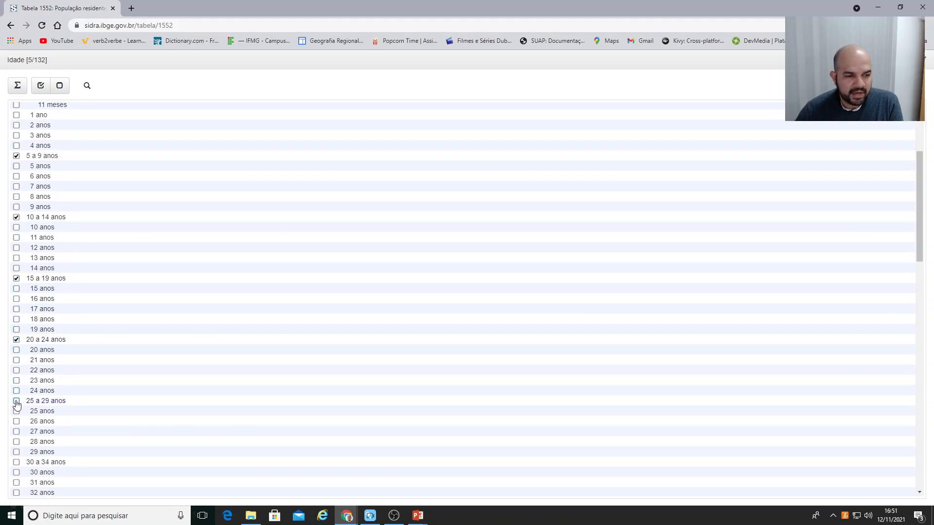
scroll(115, 360, "down", 6)
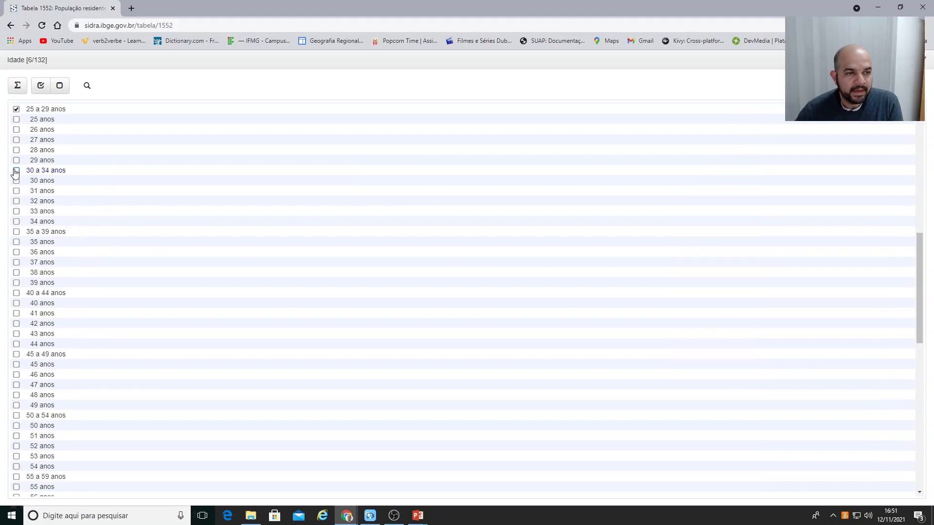
- Add the age groups 30 a 34, 35 a 39, 40 a 44 and 45 a 49 anos to the Idade selection
left_click(16, 170)
left_click(16, 232)
left_click(16, 293)
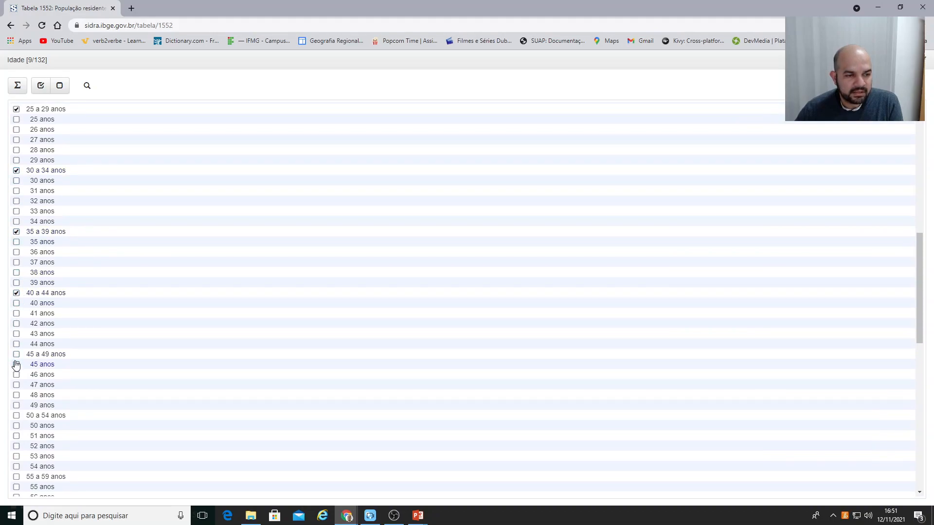
left_click(16, 354)
- Add the five-year age groups from 50 a 54 anos through 75 a 79 anos to the Idade selection
scroll(97, 331, "down", 3)
scroll(93, 300, "down", 1)
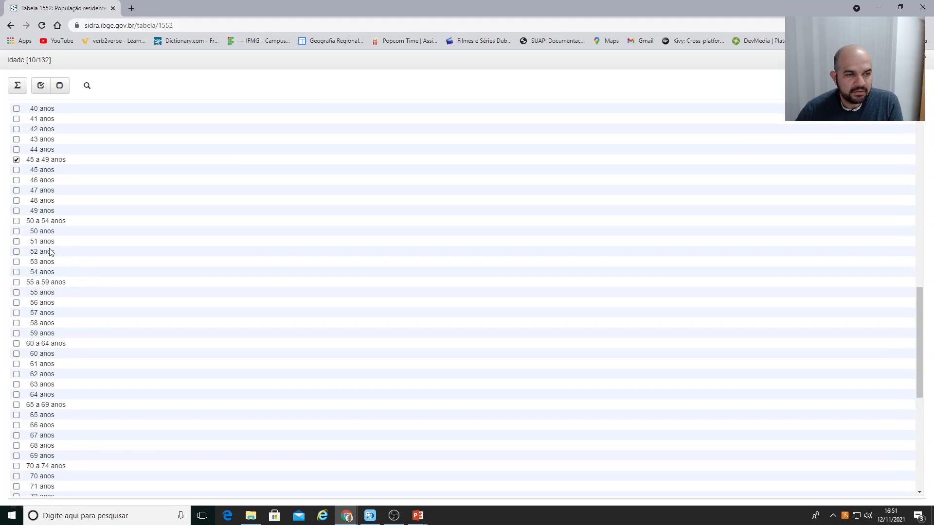
left_click(17, 221)
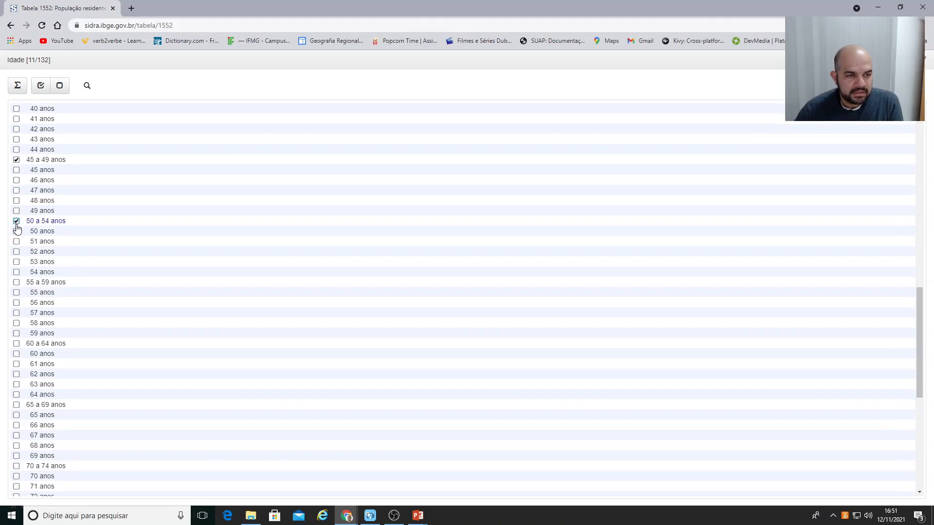
left_click(16, 284)
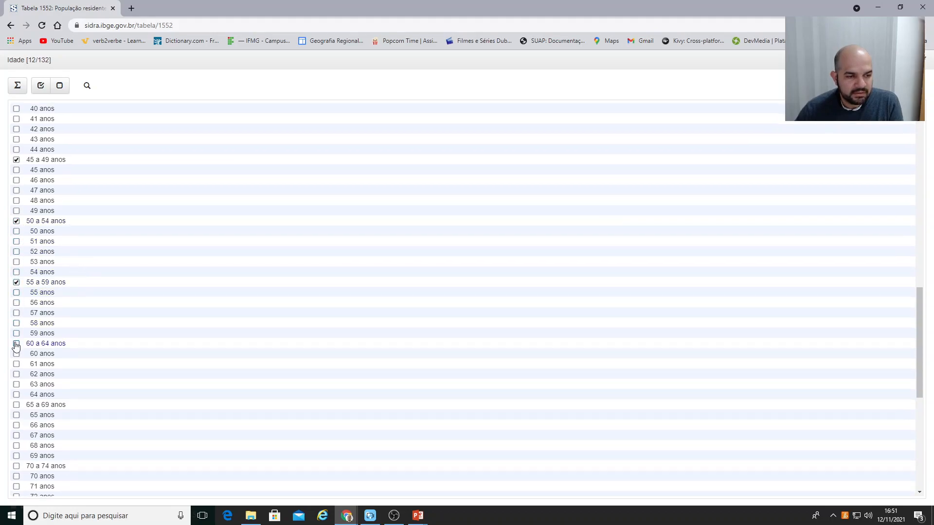
scroll(82, 335, "down", 3)
left_click(16, 260)
left_click(17, 320)
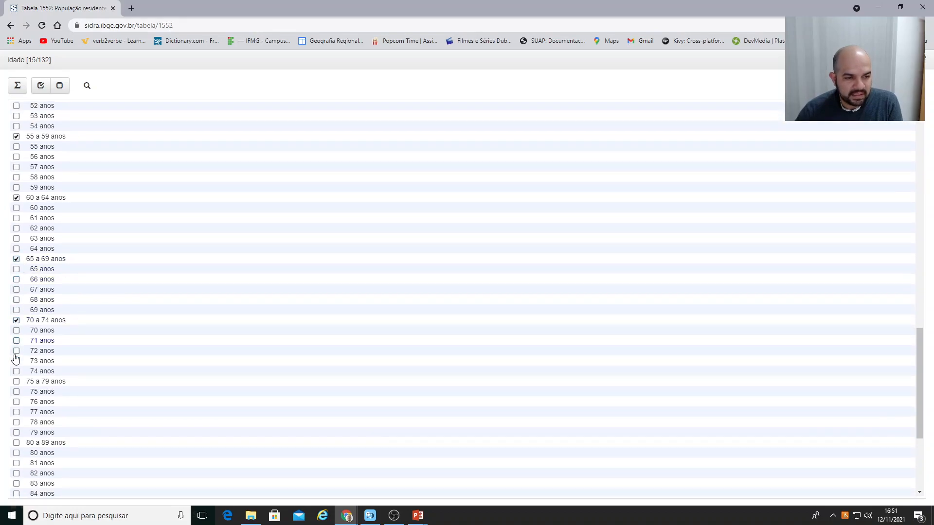
left_click(16, 381)
- Add the oldest age groups, 80 a 89 anos, 90 a 99 anos and 100 anos ou mais, to the Idade selection
scroll(94, 343, "down", 3)
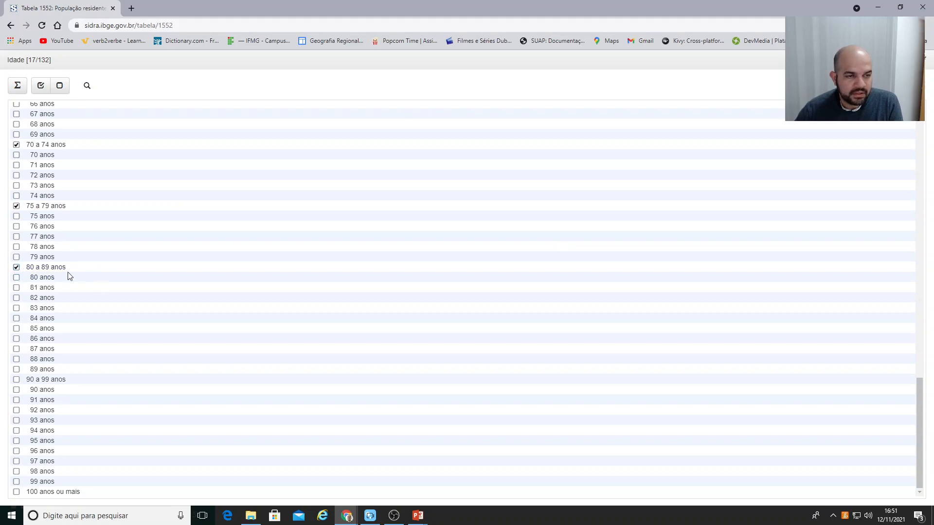
left_click(17, 380)
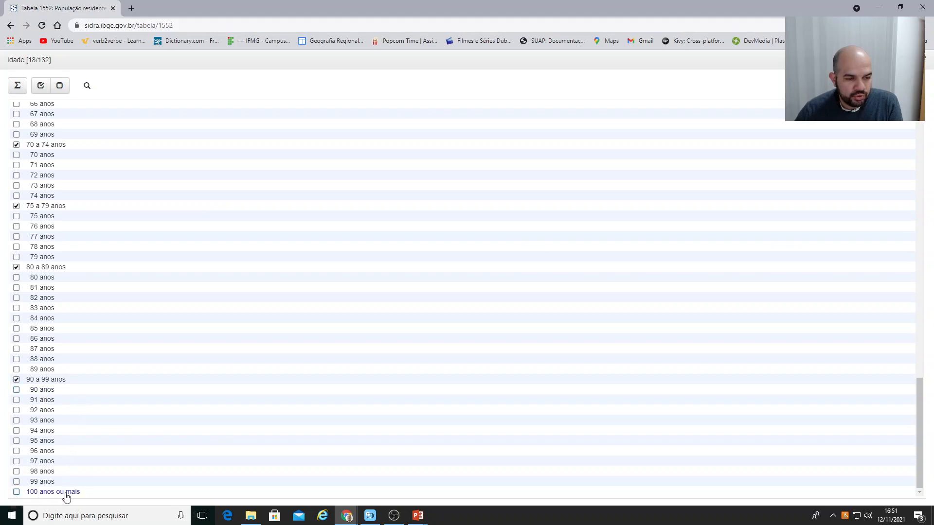
left_click(17, 492)
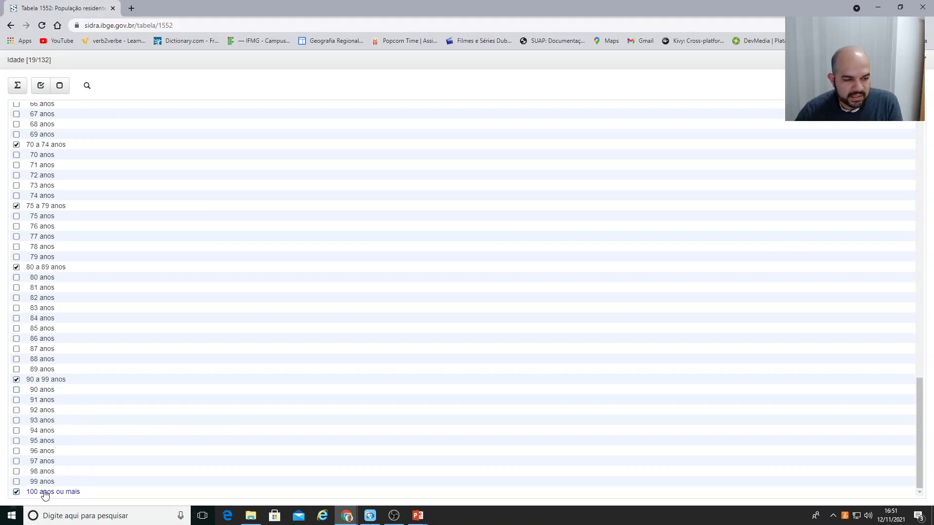
- Review the selected age groups across the whole Idade list and restore the list to its normal size
scroll(325, 402, "up", 8)
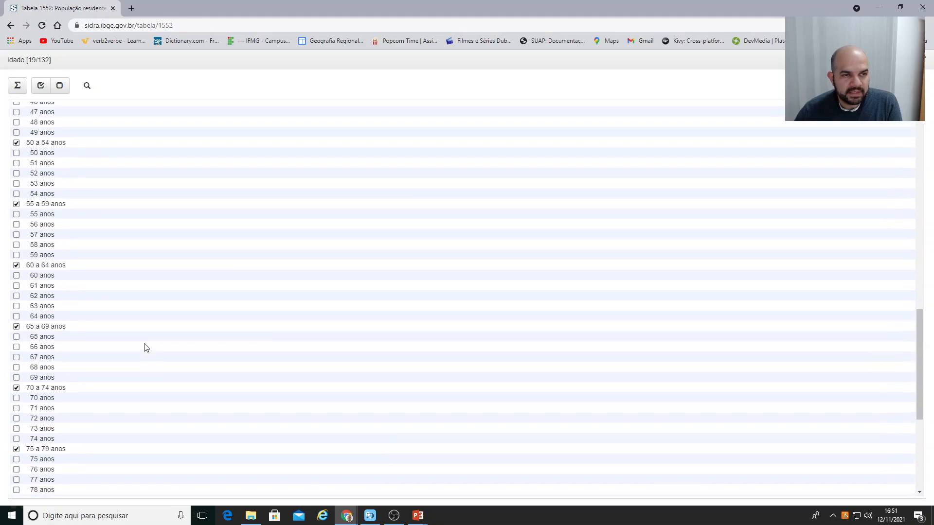
scroll(41, 176, "up", 8)
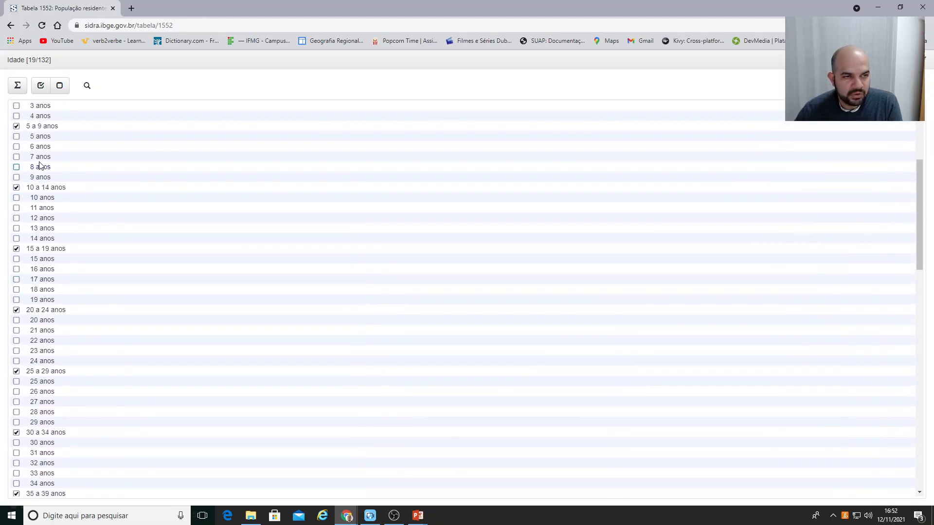
scroll(57, 312, "down", 12)
scroll(102, 312, "up", 10)
scroll(73, 187, "up", 6)
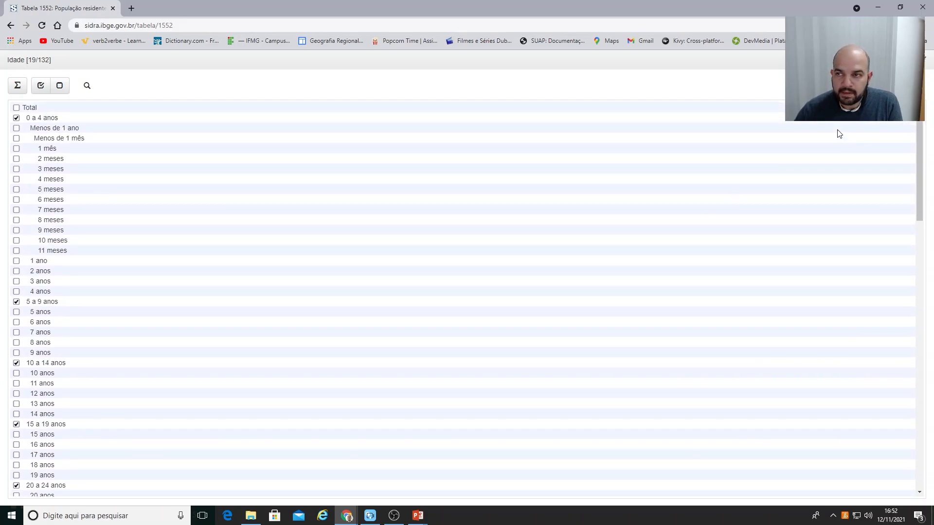
left_click(925, 63)
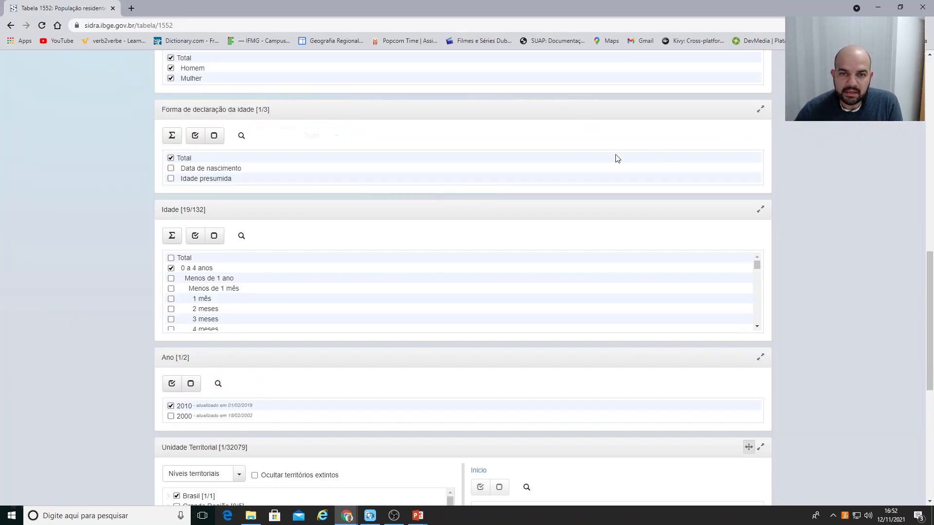
- Look through the Unidade Territorial levels and list the states under Unidade da Federação
scroll(239, 311, "down", 1)
scroll(238, 311, "down", 12)
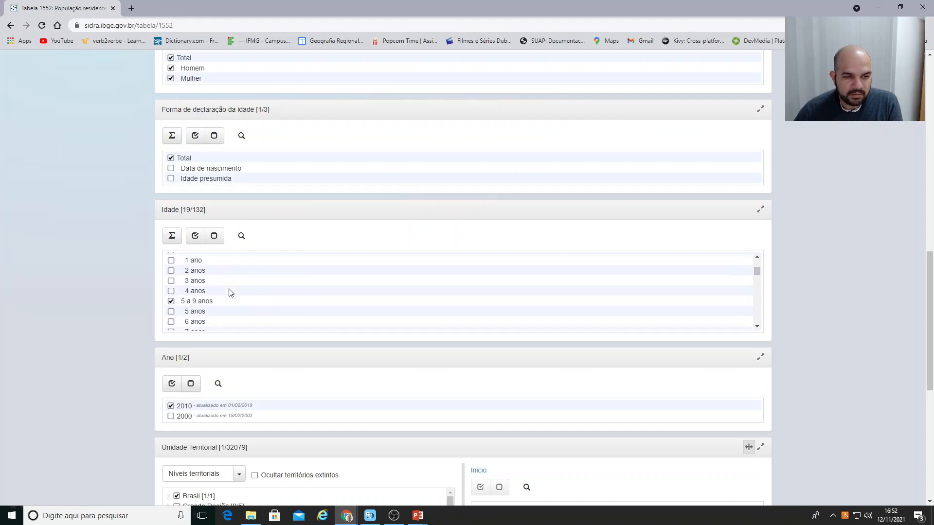
scroll(97, 284, "down", 3)
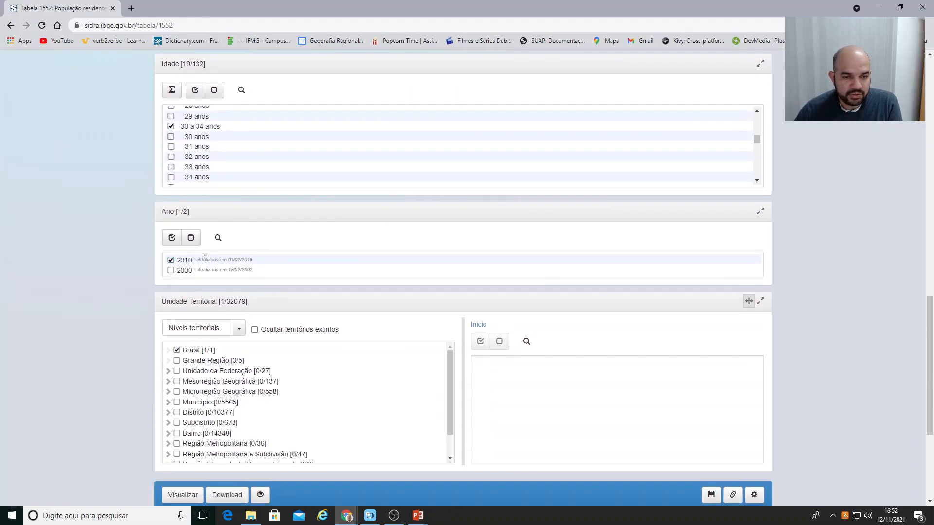
scroll(145, 265, "down", 1)
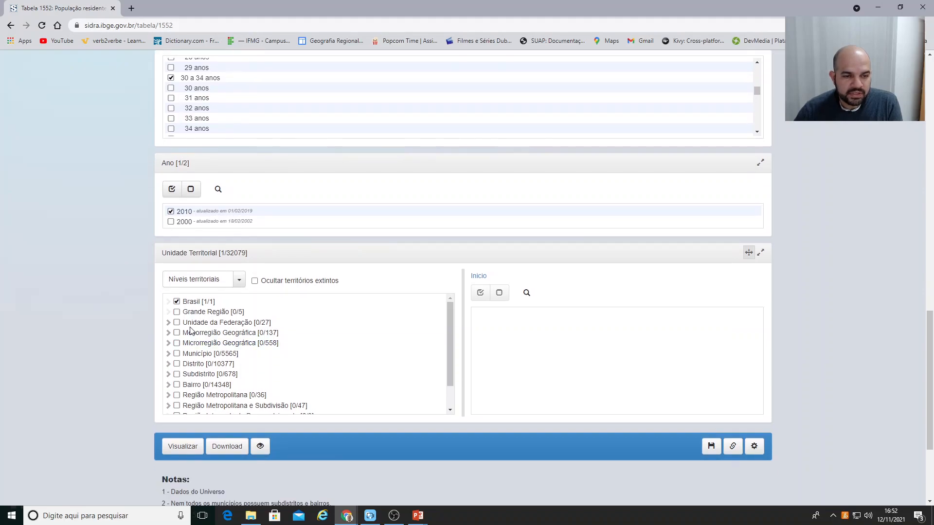
left_click(168, 324)
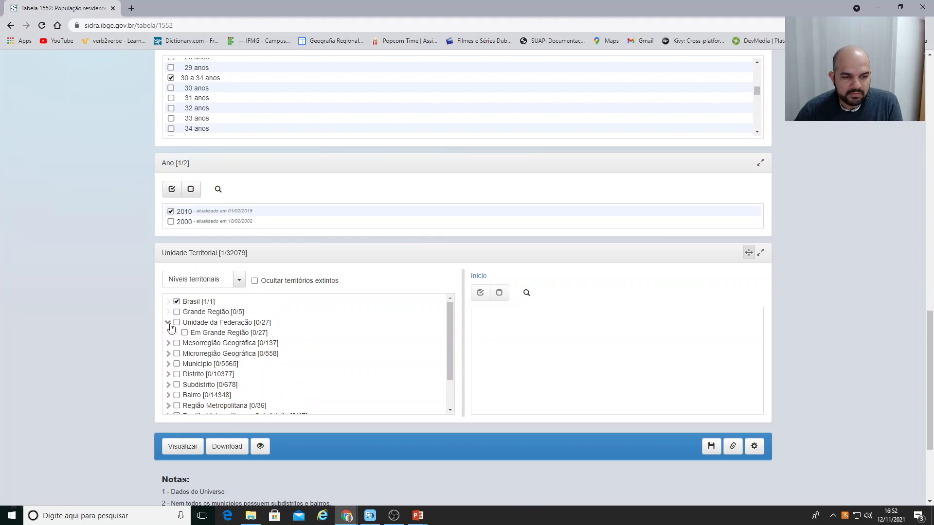
left_click(168, 322)
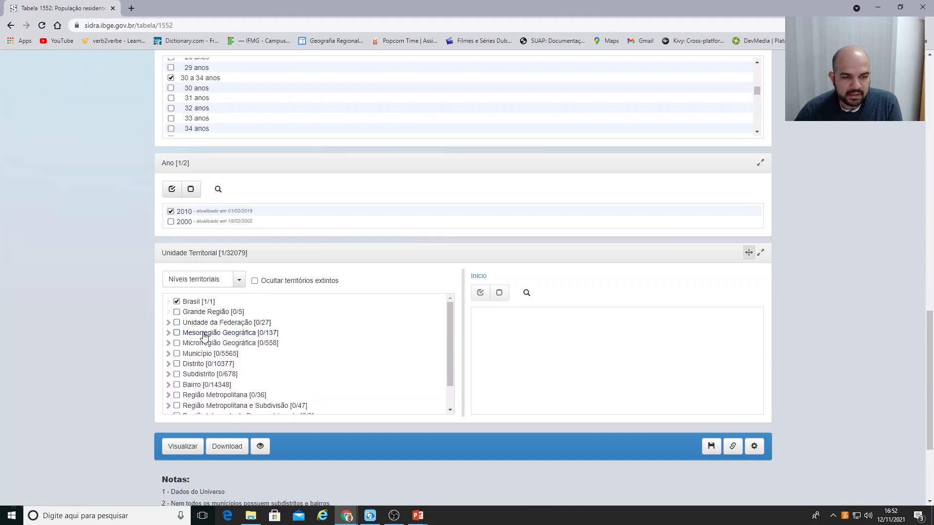
left_click(204, 324)
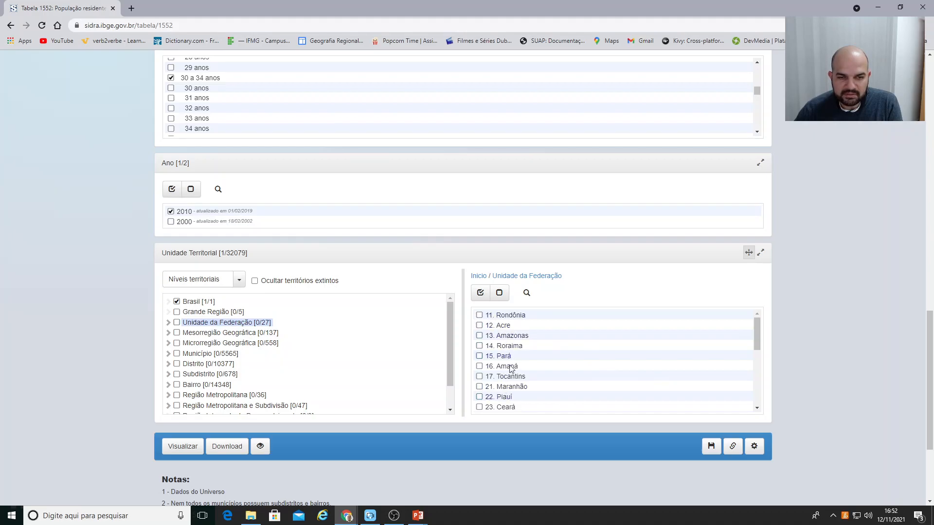
scroll(506, 355, "down", 3)
scroll(504, 342, "up", 3)
scroll(501, 338, "up", 4)
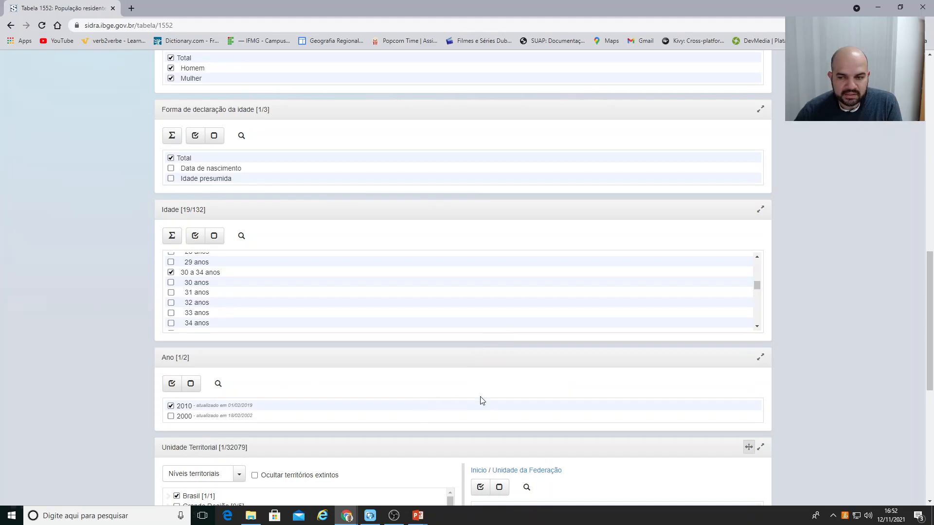
- Look through the remaining territorial levels and display the entry under the Brasil level
scroll(481, 401, "down", 3)
scroll(491, 370, "down", 3)
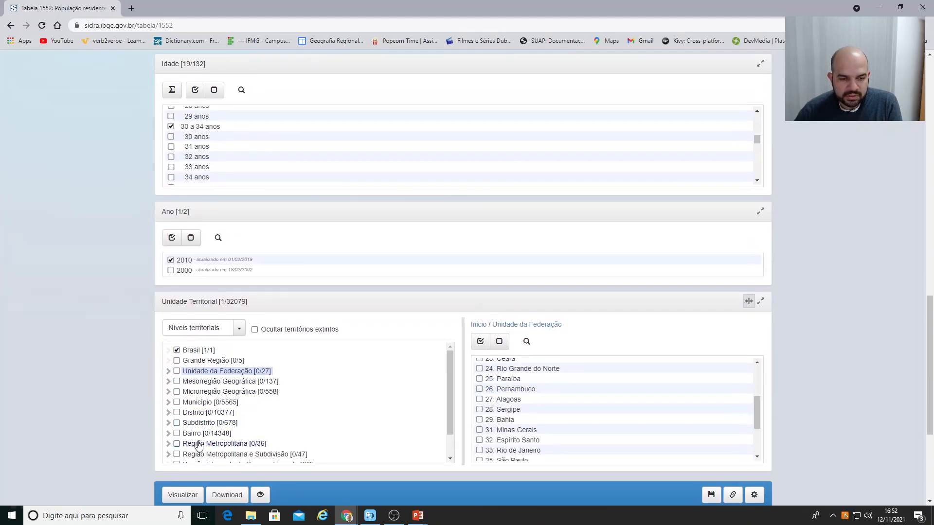
scroll(199, 445, "down", 1)
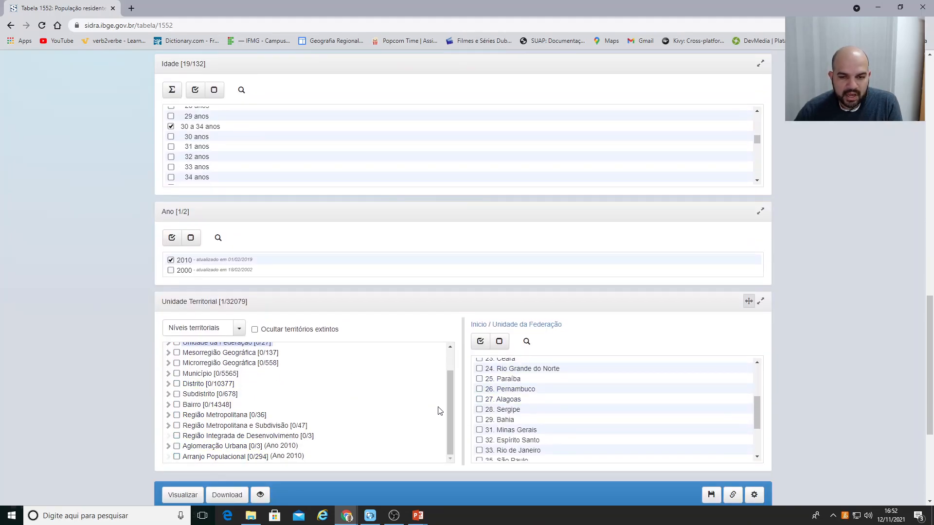
scroll(448, 410, "up", 1)
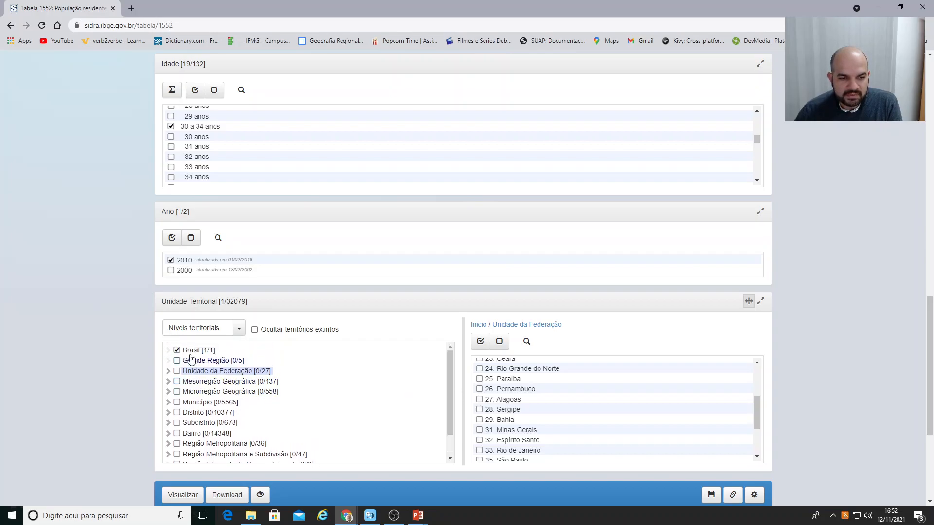
left_click(194, 350)
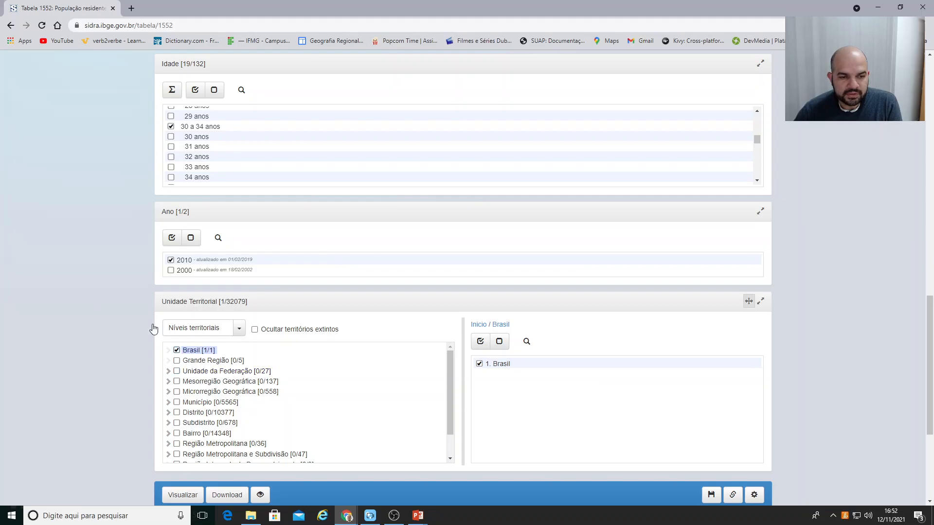
- Check the table layout above the selections and generate the query result for Brasil
scroll(348, 434, "down", 2)
scroll(280, 317, "up", 5)
scroll(332, 305, "up", 2)
scroll(845, 256, "up", 10)
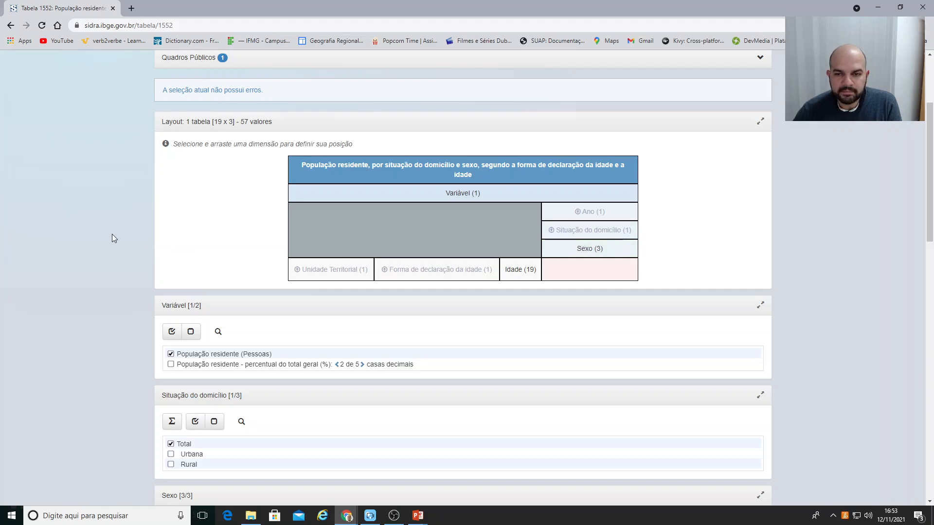
scroll(112, 234, "down", 12)
scroll(110, 265, "down", 5)
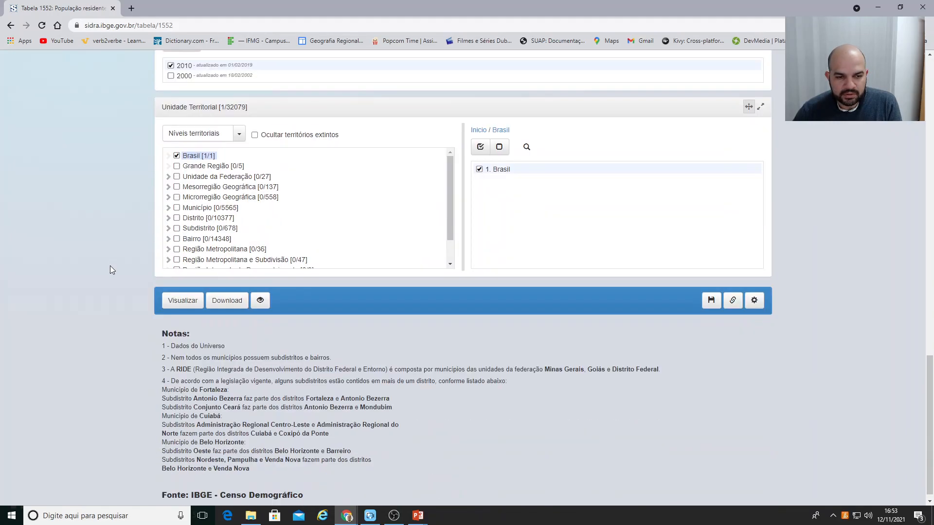
left_click(180, 295)
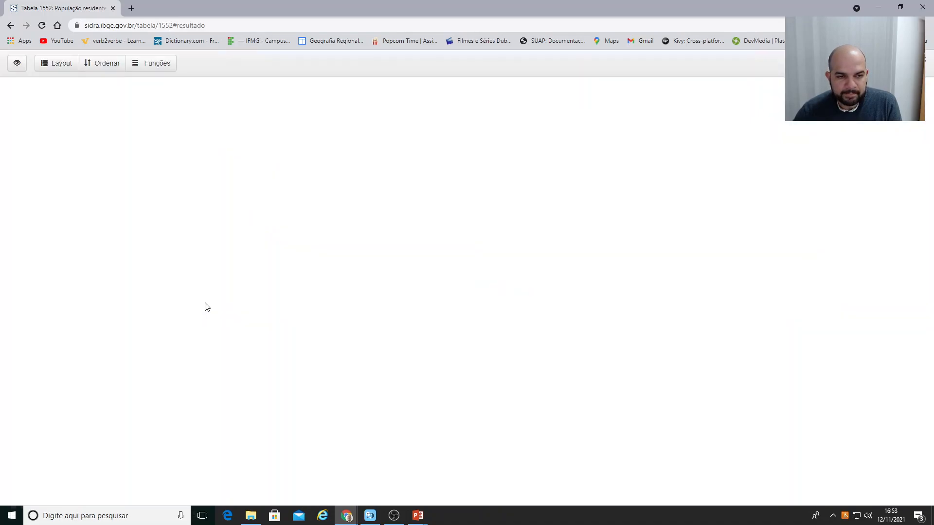
- Examine the result table's header and its Total, Homem and Mulher columns across all age groups down to the notes
scroll(157, 262, "down", 5)
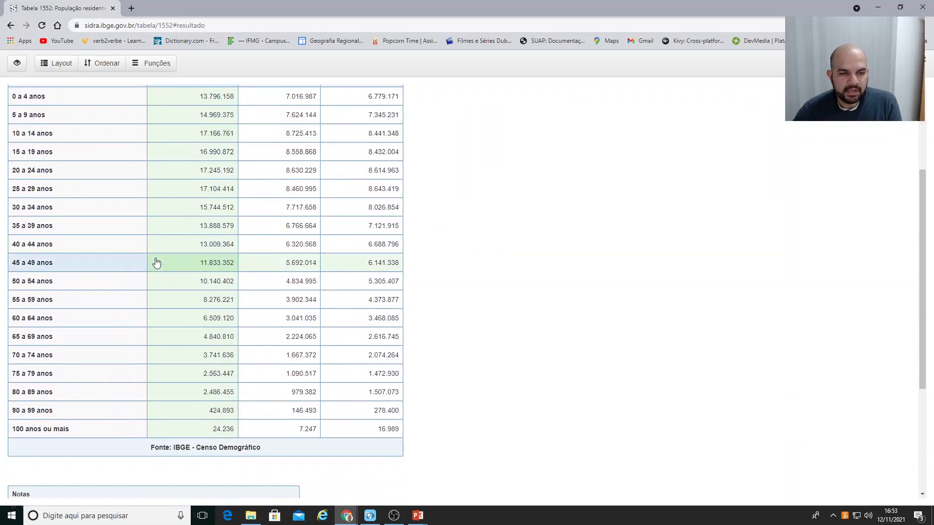
scroll(265, 267, "up", 5)
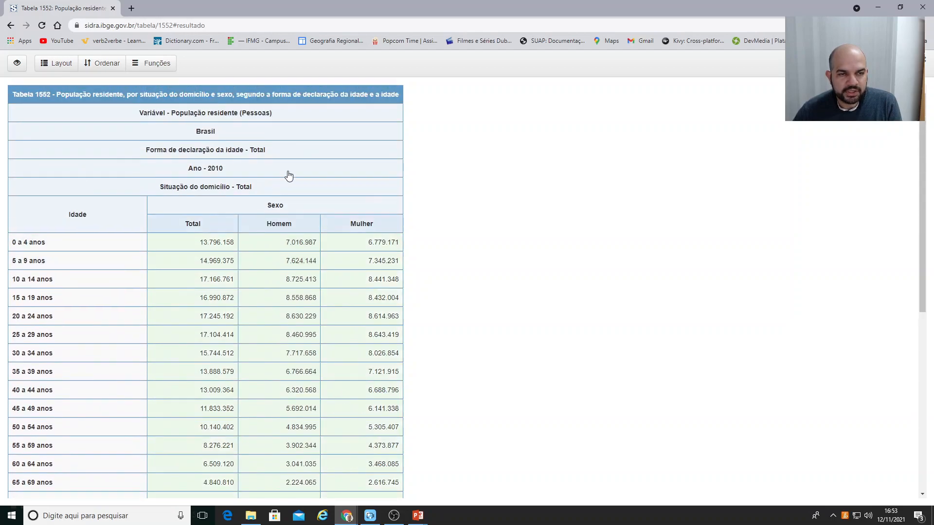
scroll(240, 183, "down", 2)
scroll(146, 175, "up", 1)
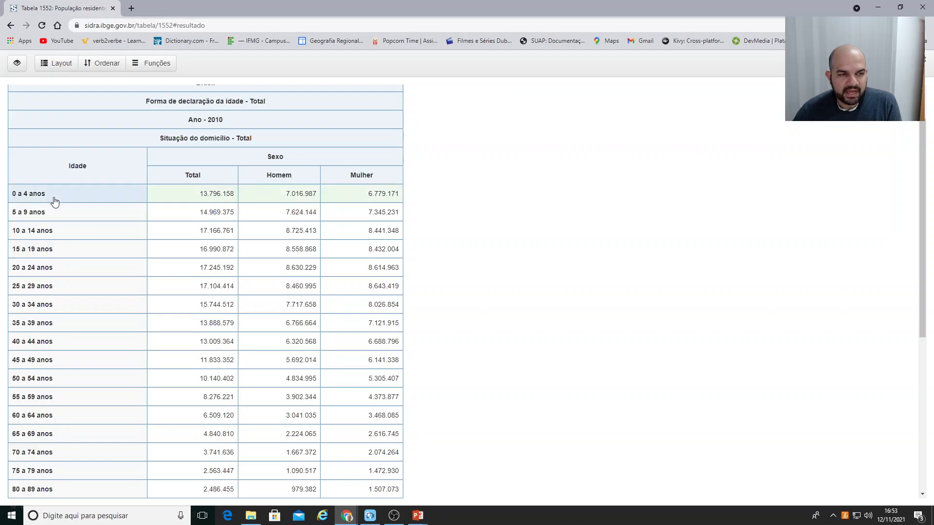
scroll(63, 244, "down", 3)
scroll(80, 272, "up", 3)
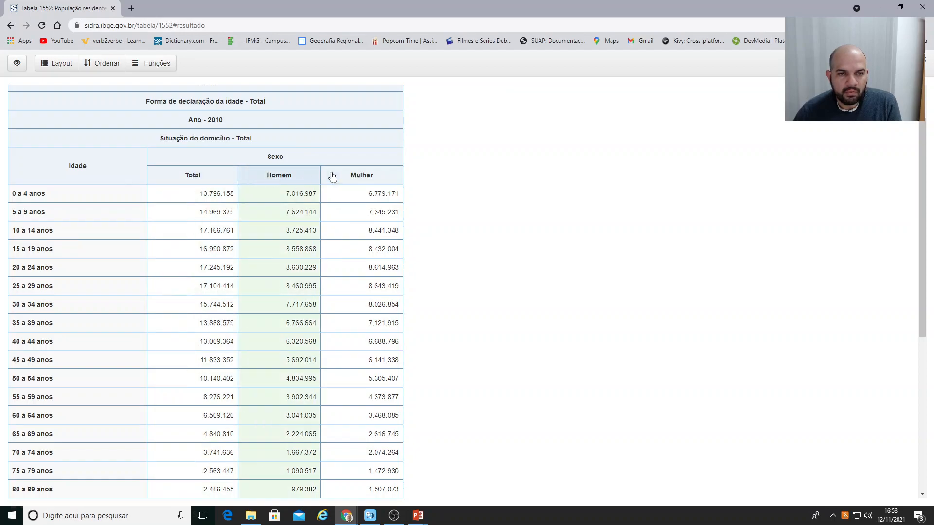
scroll(448, 199, "down", 1)
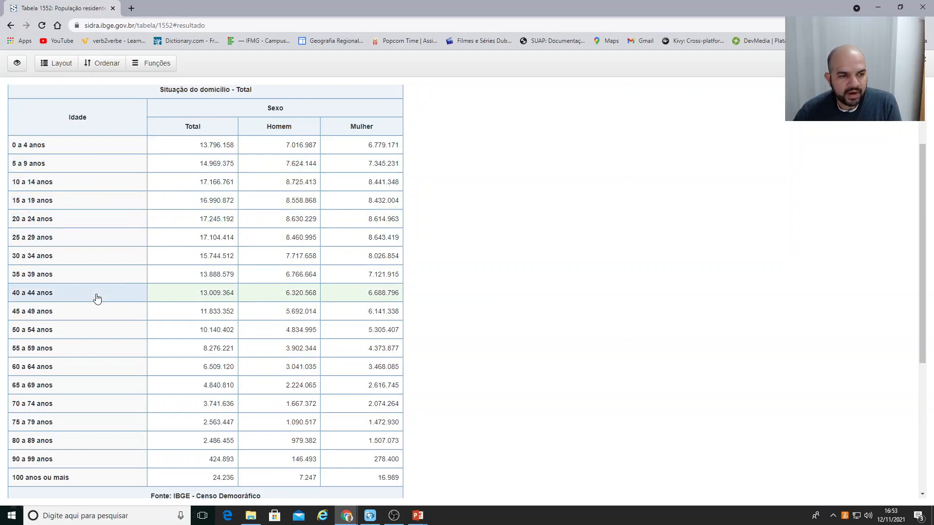
scroll(90, 354, "down", 1)
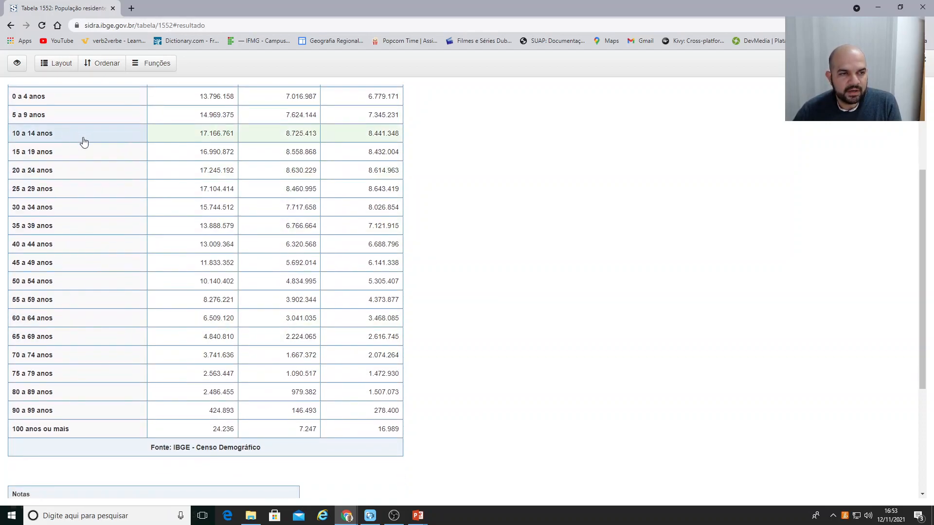
scroll(84, 141, "up", 1)
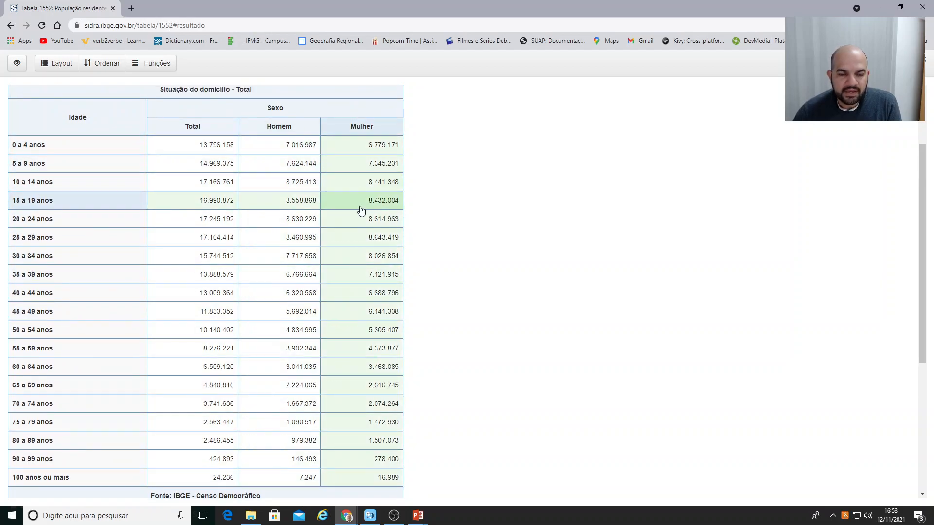
scroll(361, 212, "down", 1)
scroll(361, 217, "down", 4)
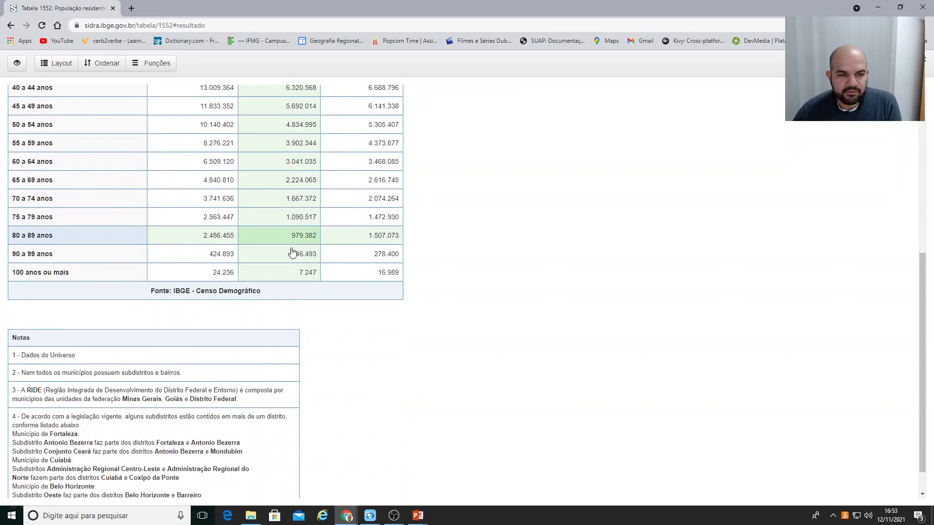
scroll(379, 260, "up", 6)
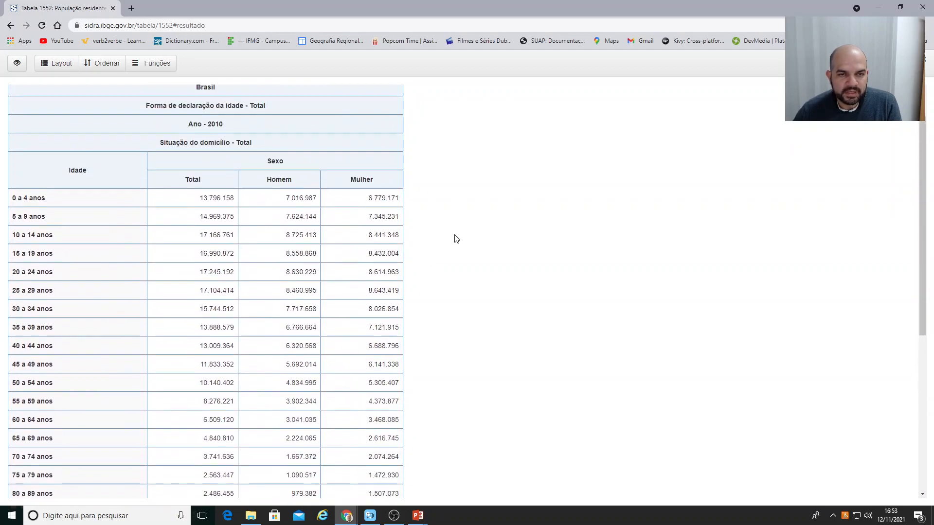
scroll(456, 239, "up", 1)
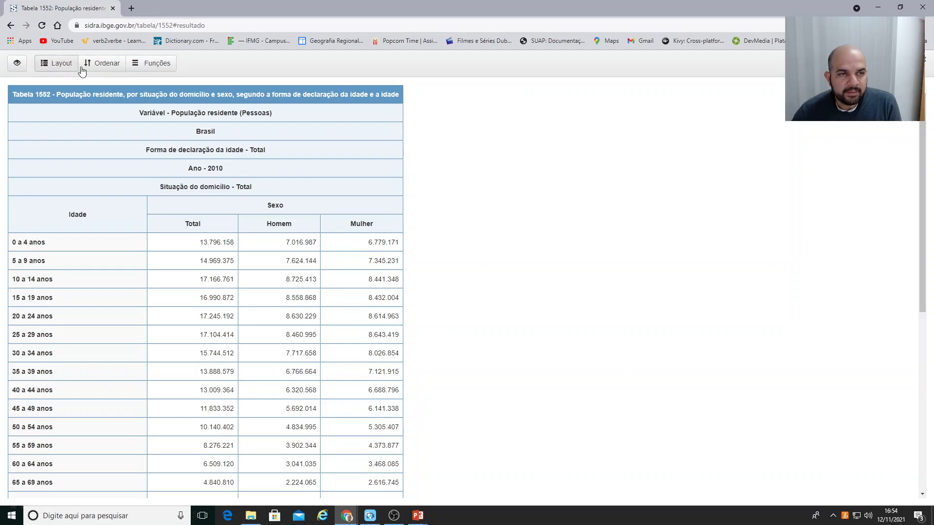
- Save the result table in XLSX format as Tabela 1552 in the Área de Trabalho folder
left_click(157, 66)
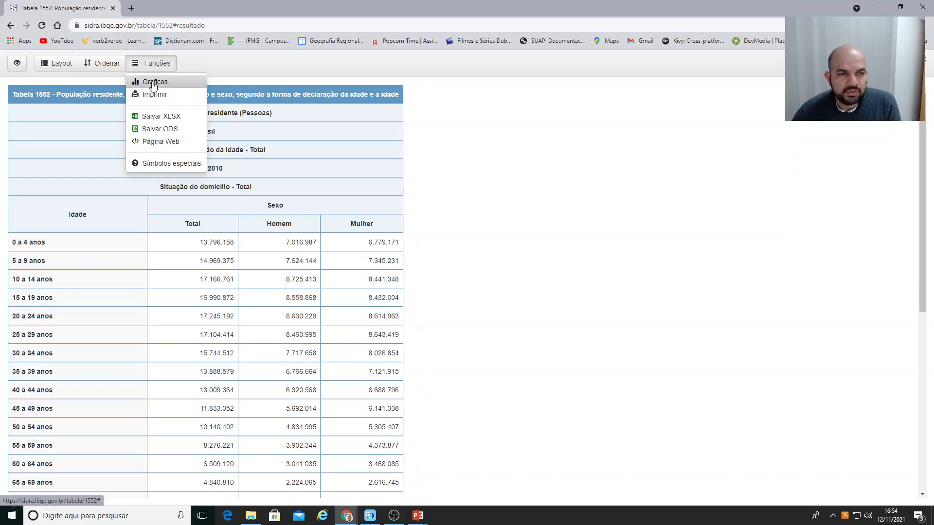
left_click(159, 118)
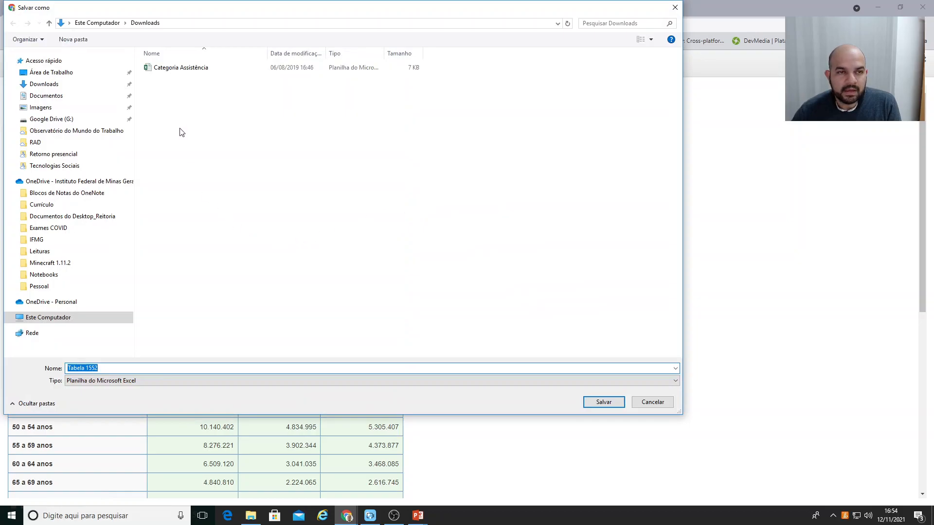
left_click(49, 73)
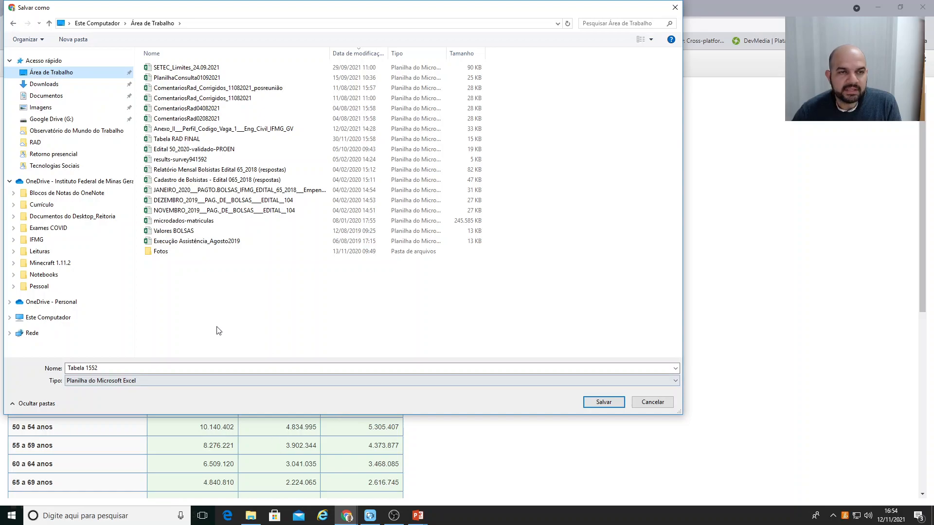
left_click(603, 402)
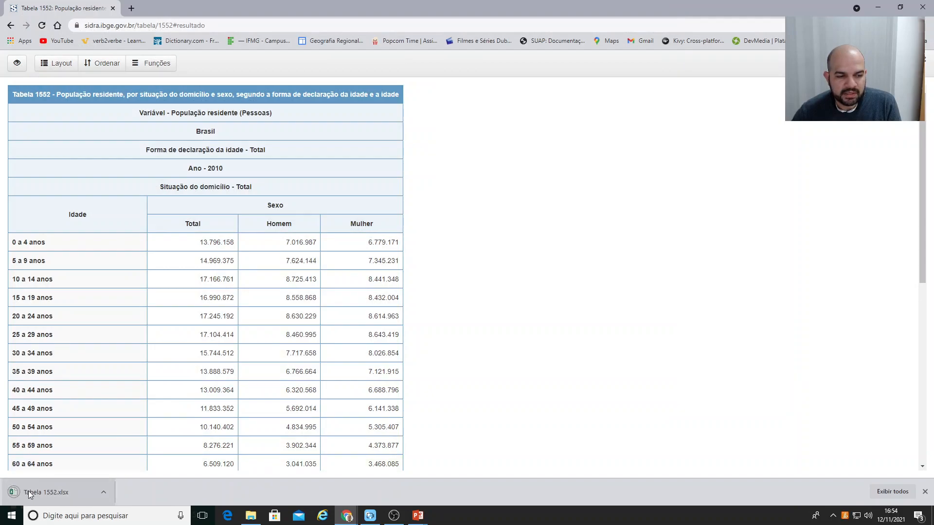
- Open the downloaded Tabela 1552.xlsx in Excel with editing enabled and the window maximized
left_click(43, 495)
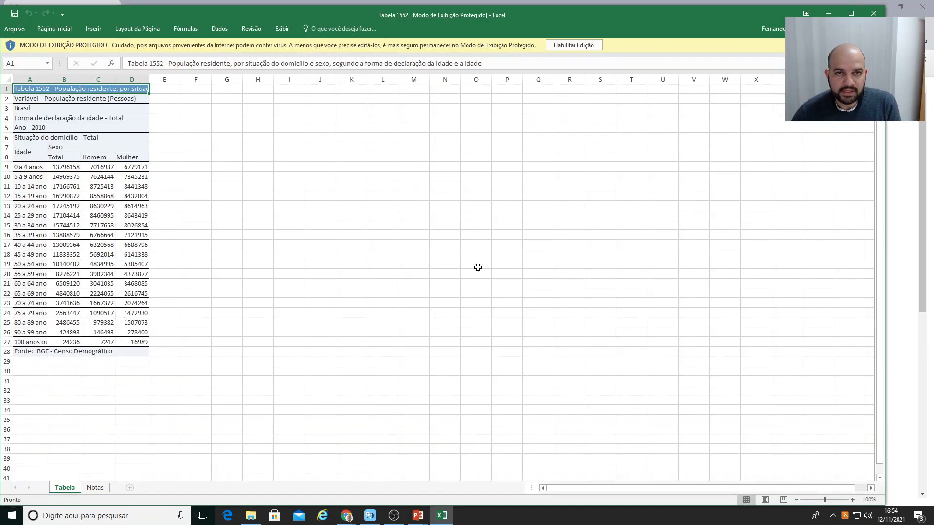
left_click(565, 46)
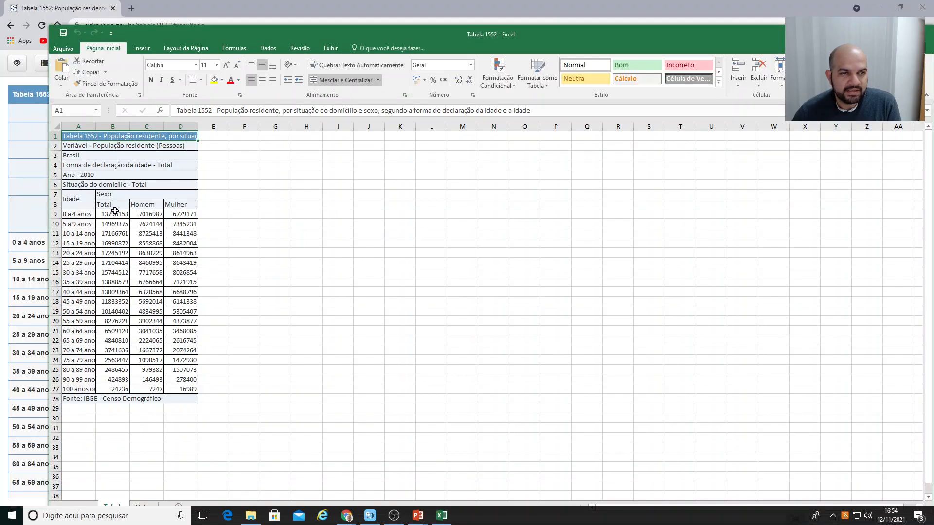
left_click(899, 32)
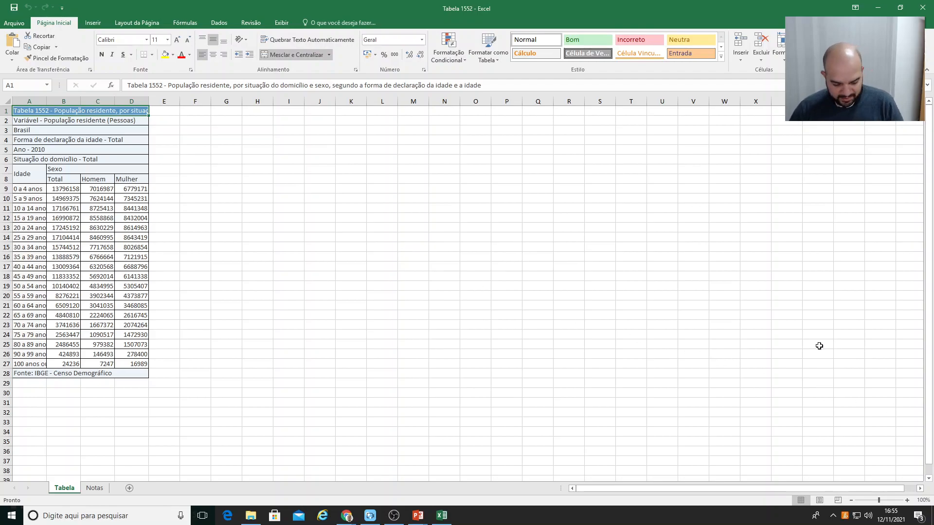
- Switch from the Excel workbook to another open window
key("alt+Tab")
key("alt+Tab")
key("alt+Tab")
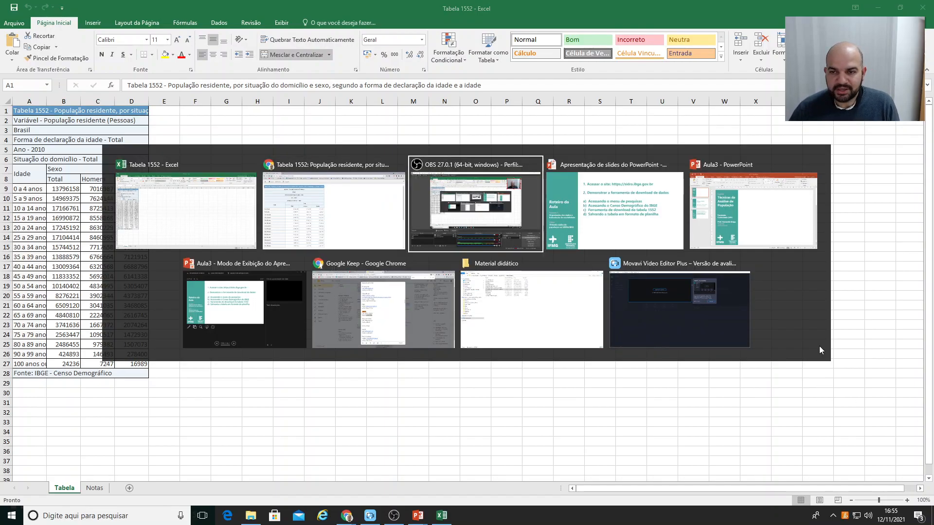